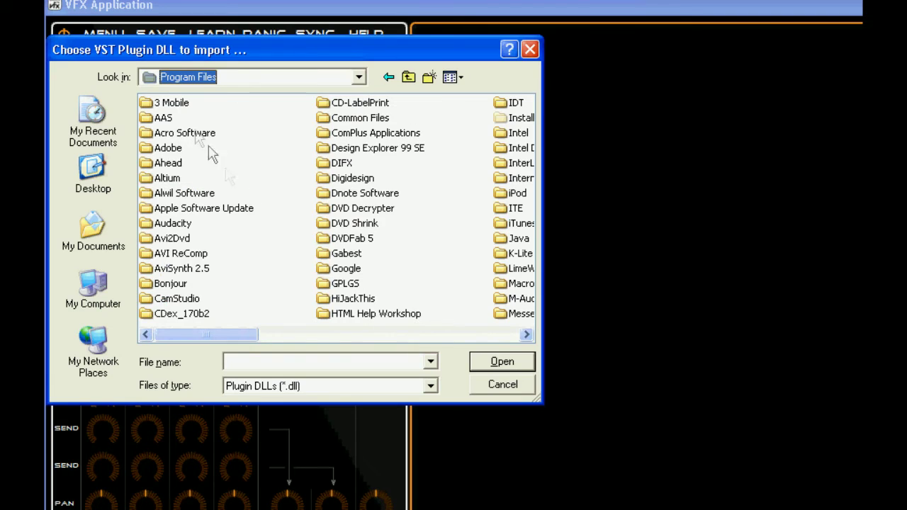
Step: Import Tassman4DemoVst_Synth.dll from Program Files\AAS\Tassman 4 Demo\Bin as a VST plugin, without choosing a plugin information file
double_click(160, 118)
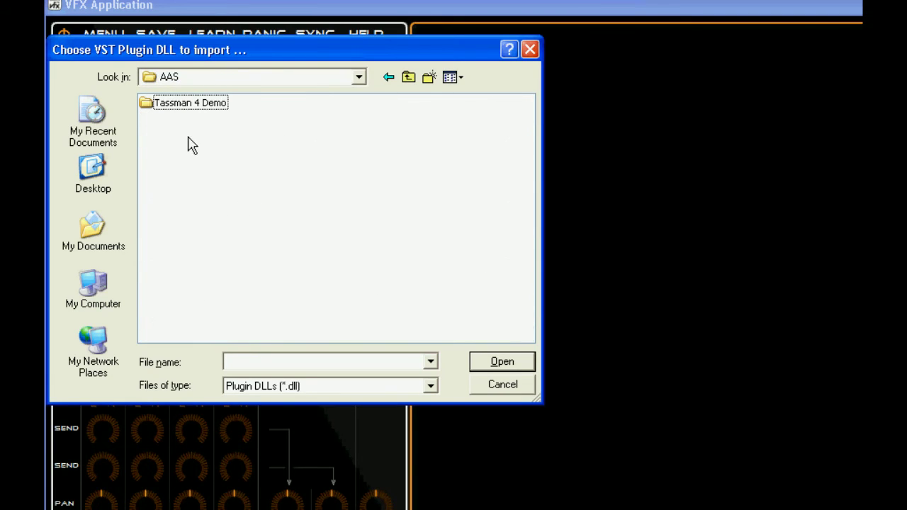
double_click(183, 113)
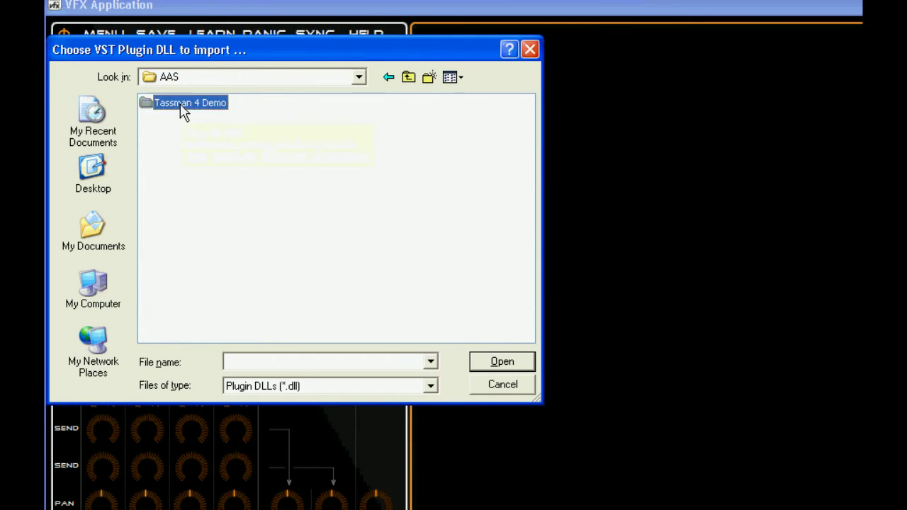
double_click(158, 105)
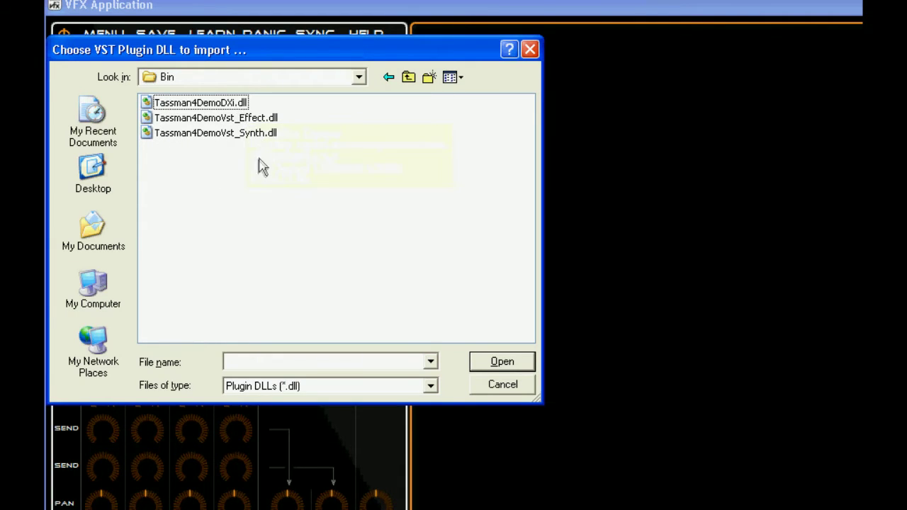
left_click(229, 136)
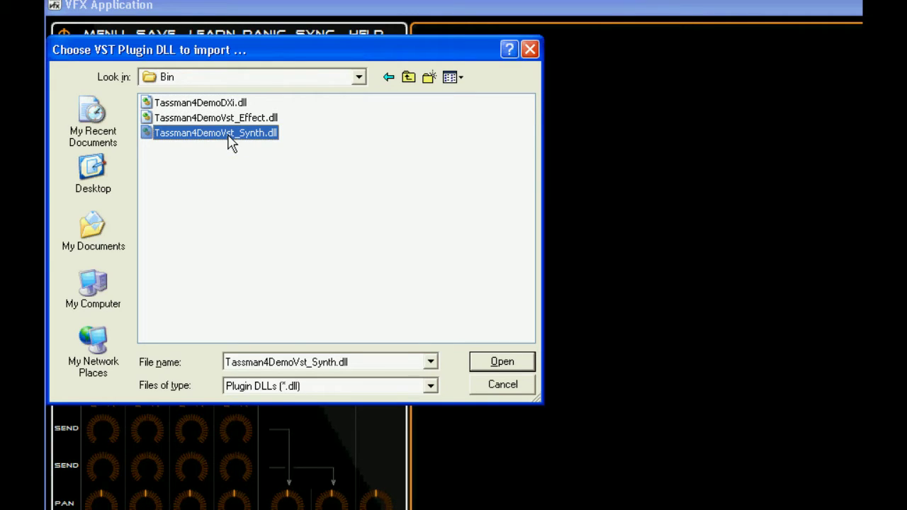
left_click(495, 364)
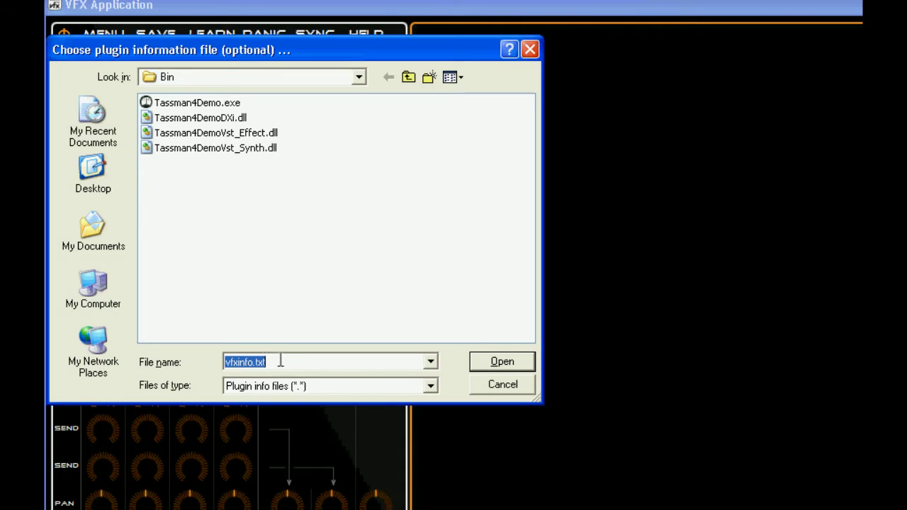
left_click(490, 388)
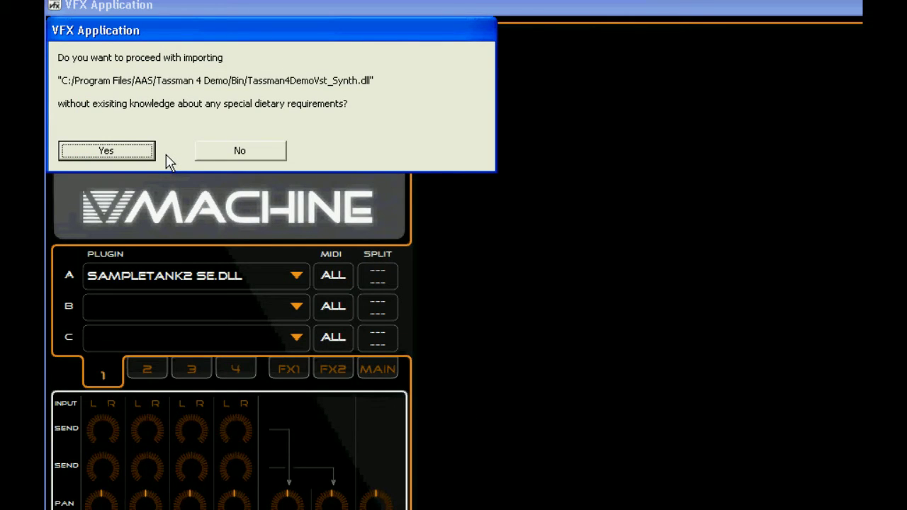
left_click(119, 151)
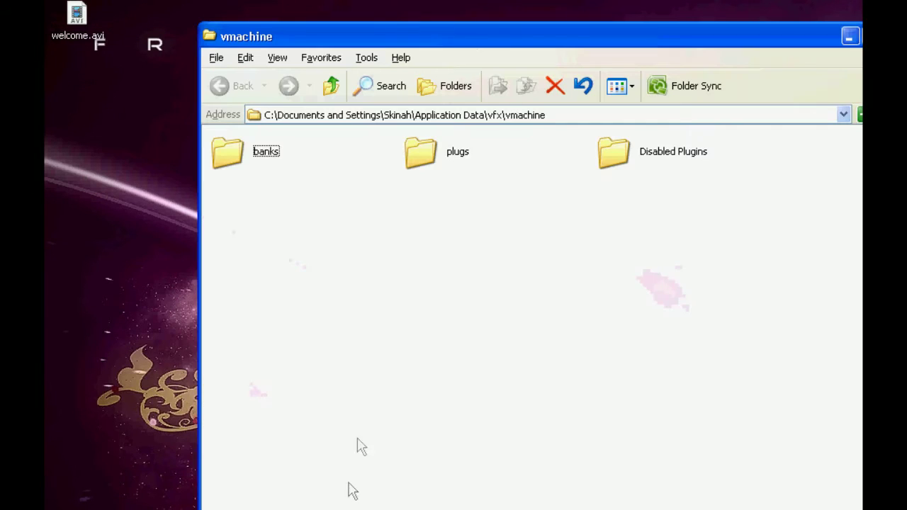
Step: Open the Tassman Demo 4.1 folder inside the vmachine plugs folder
double_click(417, 157)
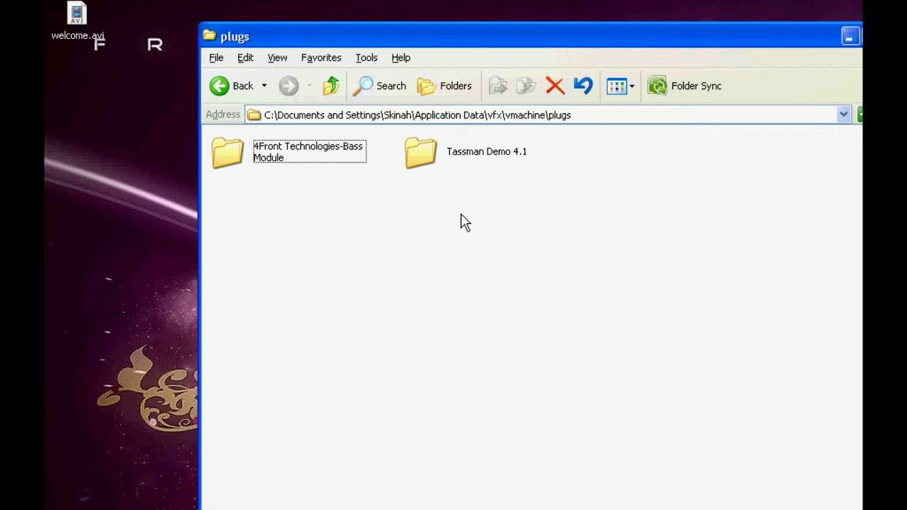
mouse_move(461, 157)
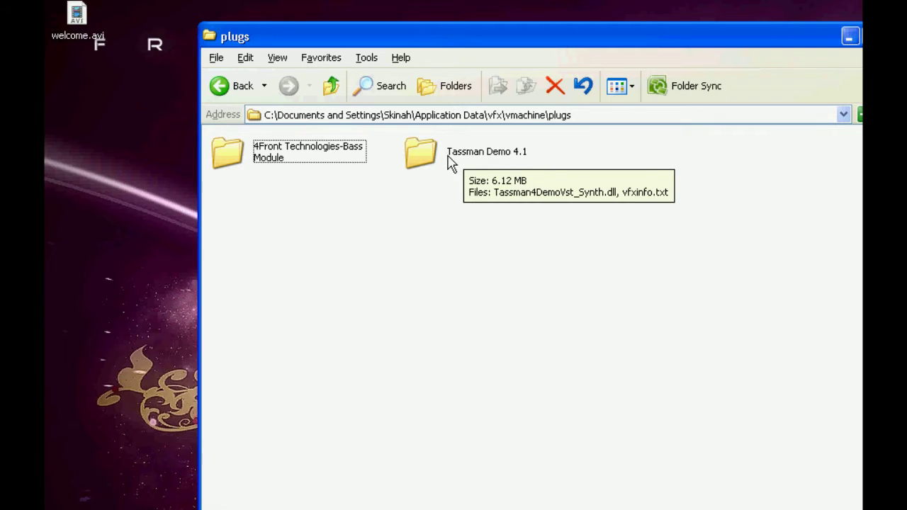
double_click(426, 150)
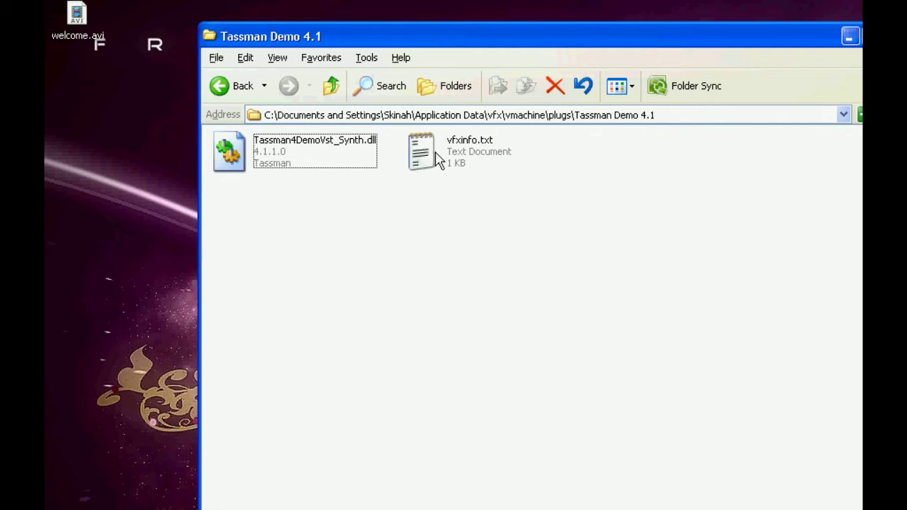
Step: View the contents of vfxinfo.txt in Notepad and close it again
left_click(436, 158)
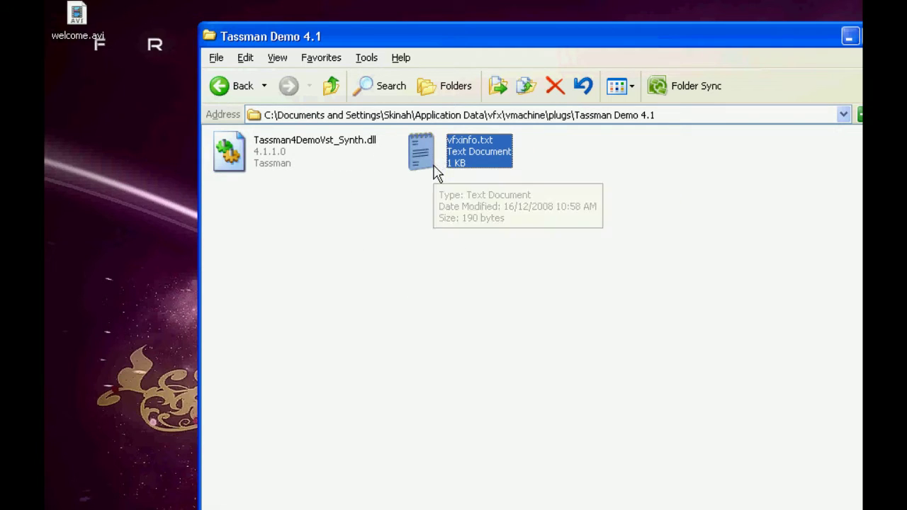
right_click(424, 148)
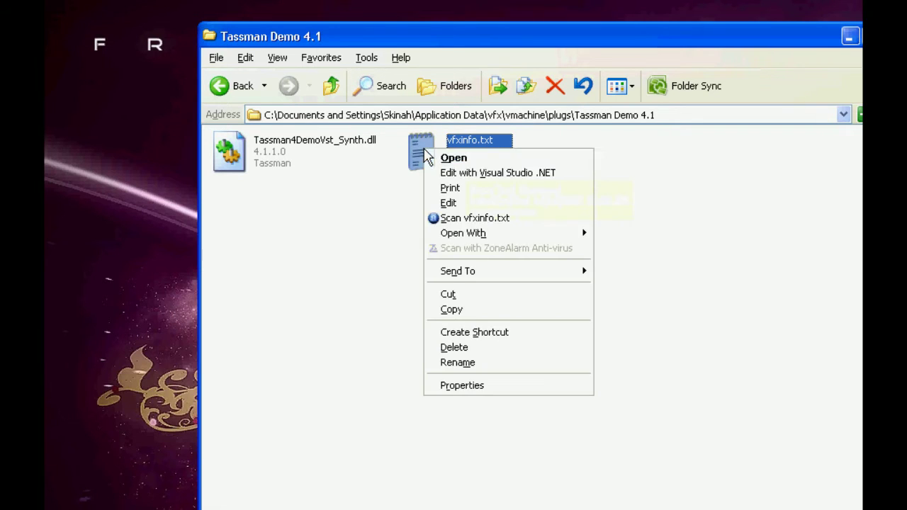
mouse_move(482, 236)
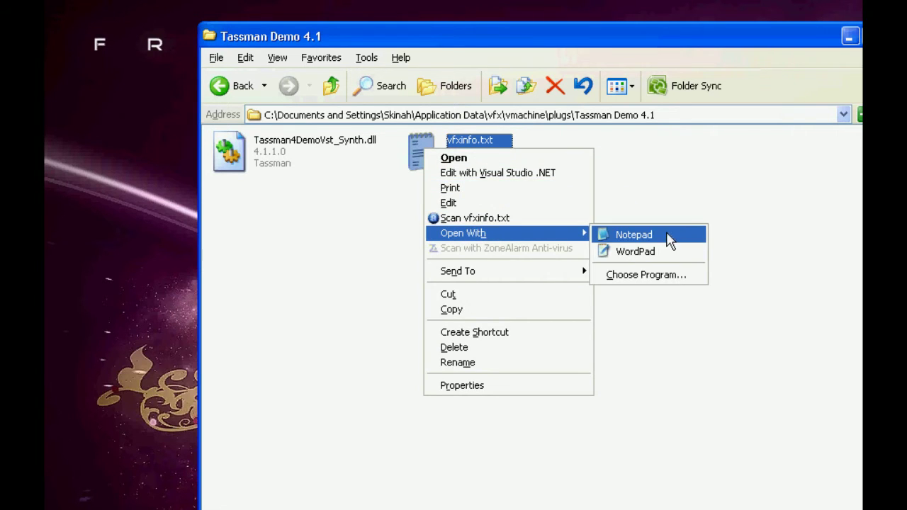
left_click(670, 239)
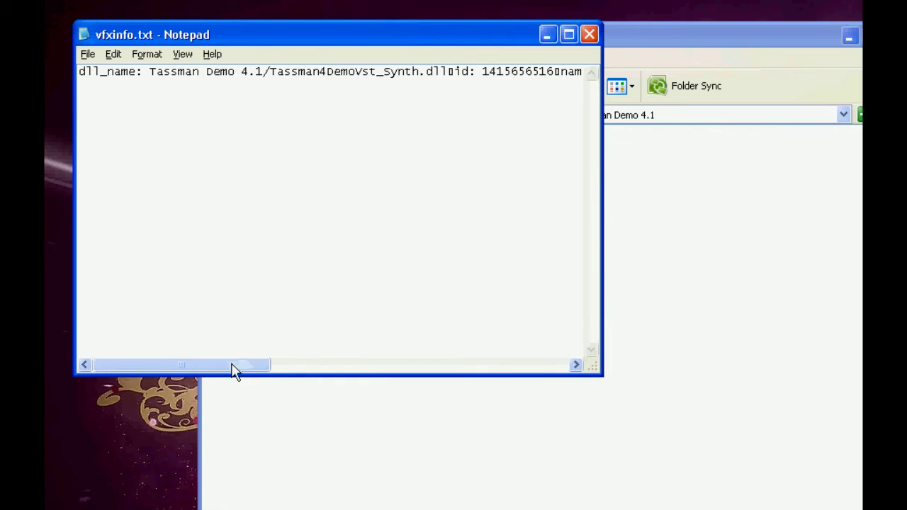
left_click_drag(186, 366, 434, 370)
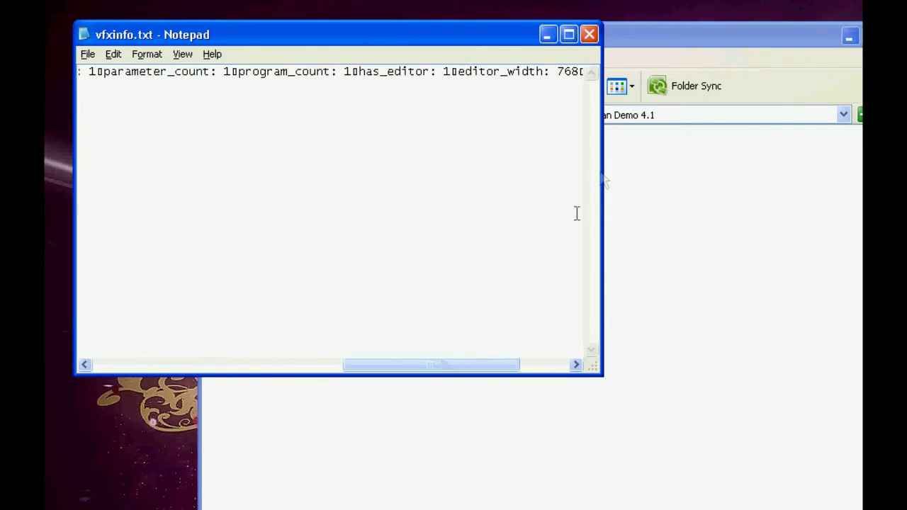
left_click(589, 35)
Step: Open vfxinfo.txt in WordPad and compare the folder name in its dll_name line with the folders in plugs
right_click(431, 149)
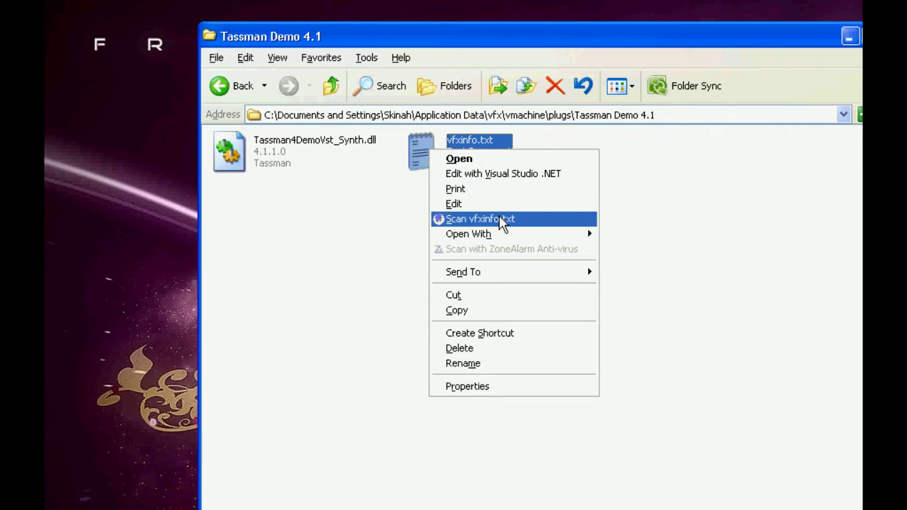
left_click(472, 163)
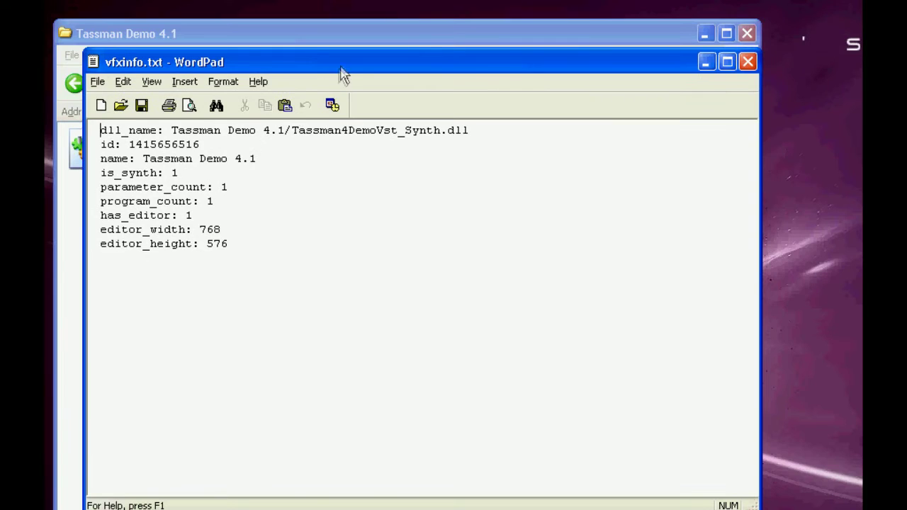
left_click_drag(342, 71, 408, 231)
left_click(187, 82)
left_click(186, 83)
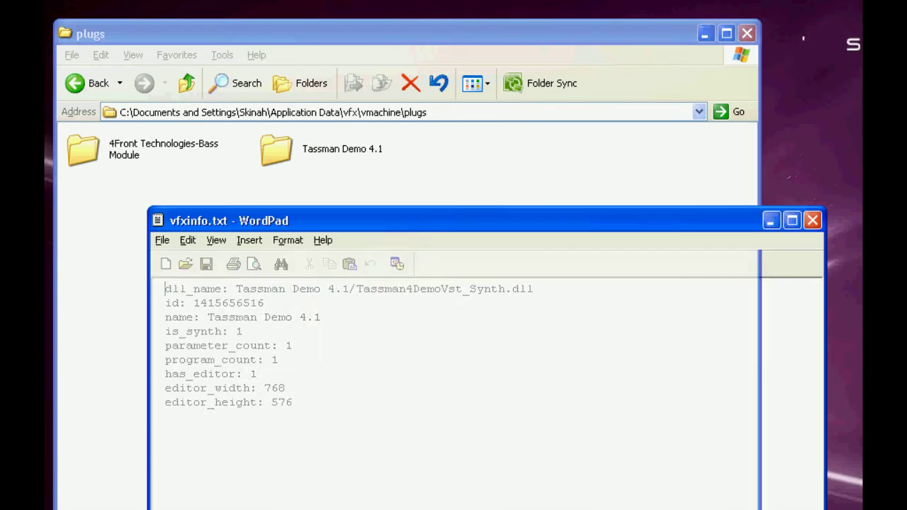
key("alt+Tab")
left_click_drag(236, 288, 349, 286)
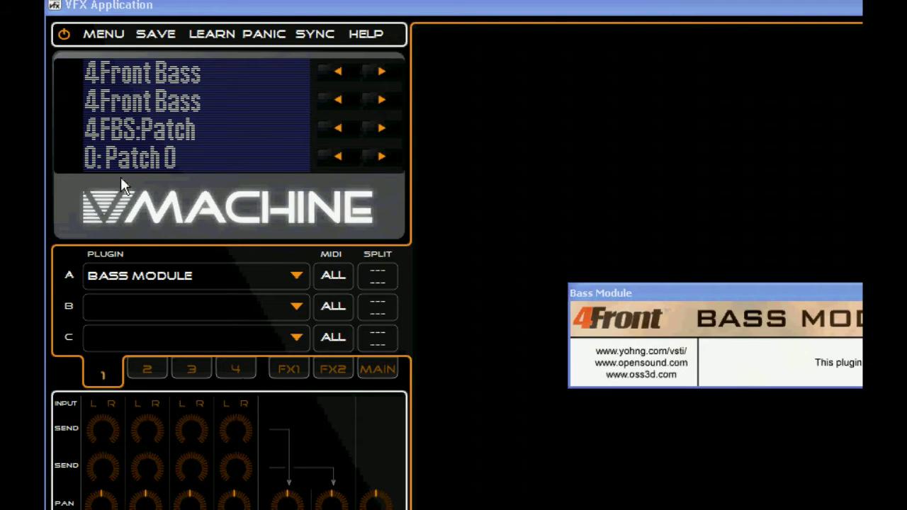
Step: In VFX, create a new bank with Tassman Demo 4.1 in plugin slot A and save it
right_click(117, 77)
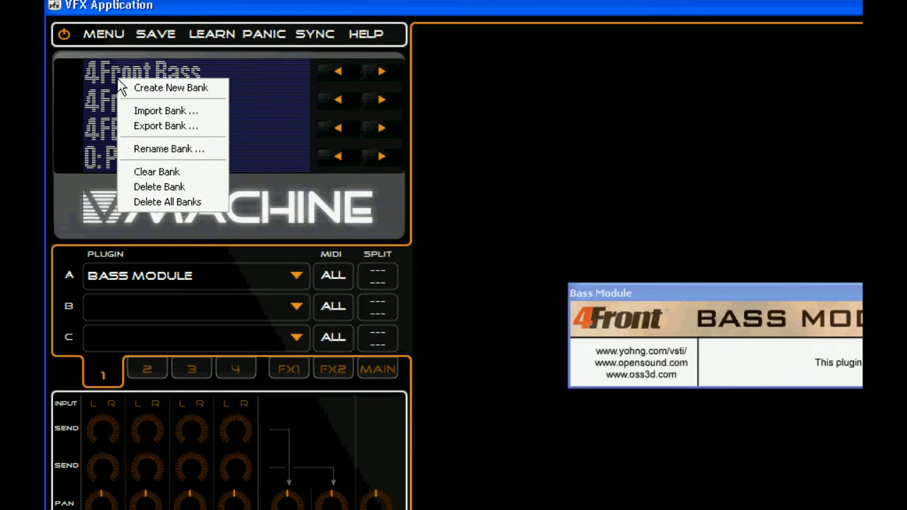
left_click(171, 87)
left_click(295, 278)
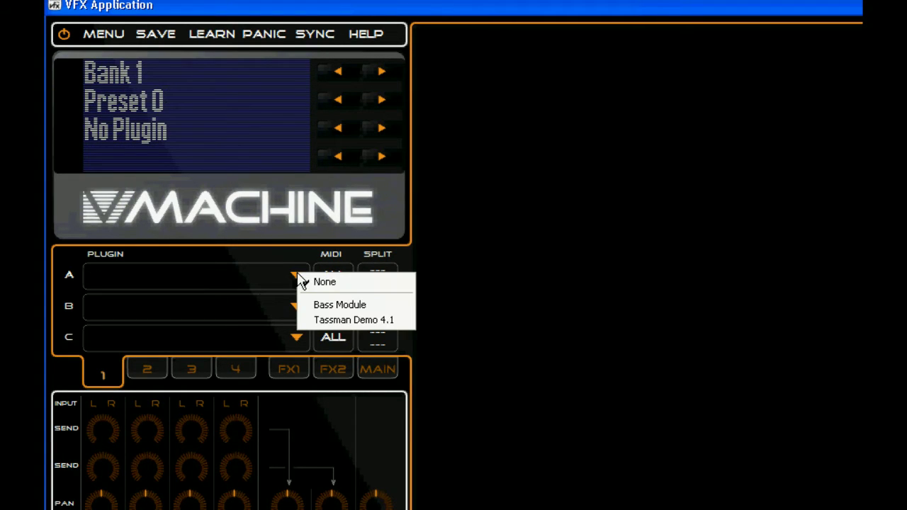
left_click(333, 319)
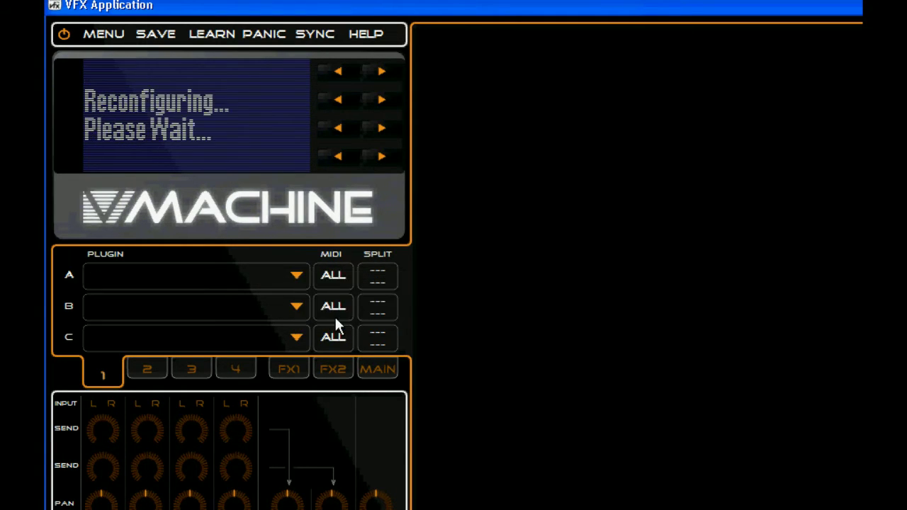
left_click(496, 396)
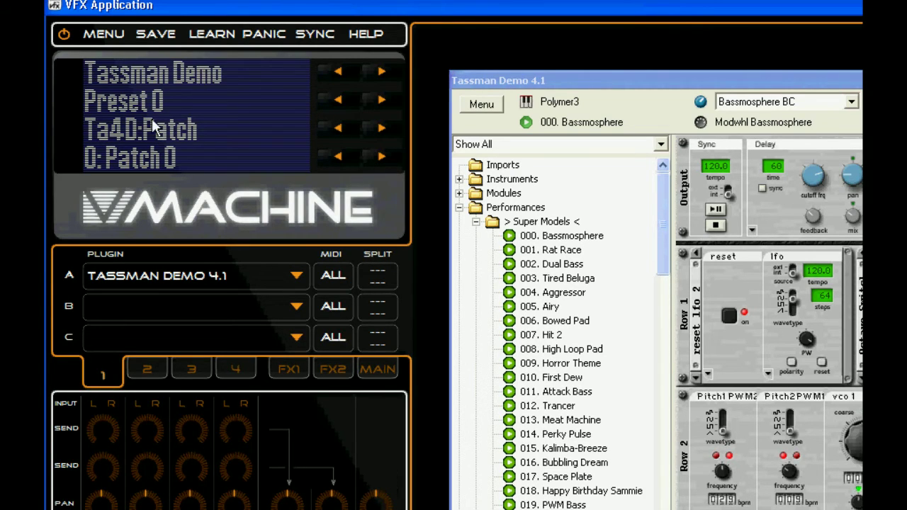
left_click(149, 35)
Step: Launch RegSpy in its trial mode
key("super")
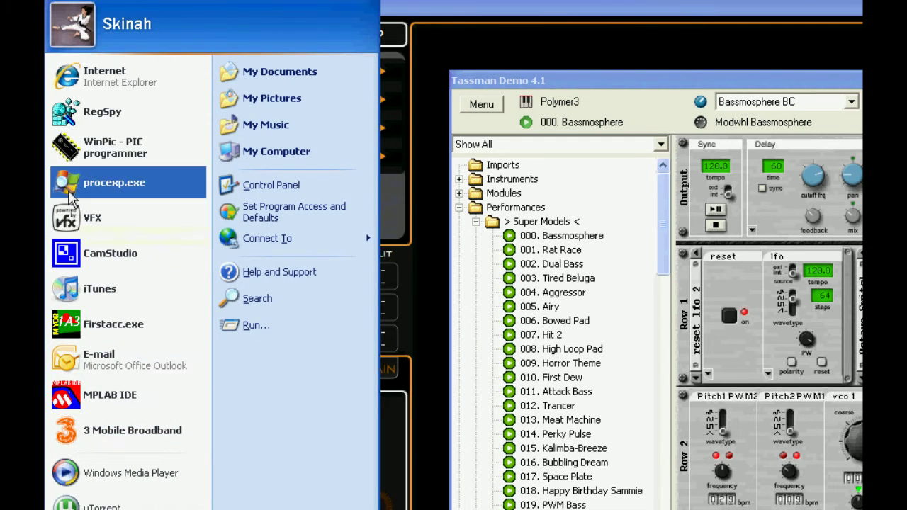
left_click(92, 119)
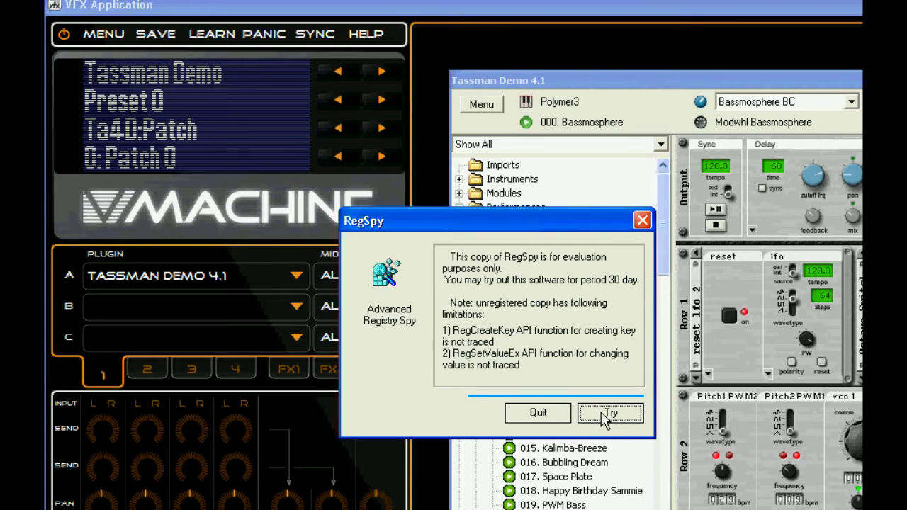
left_click(609, 414)
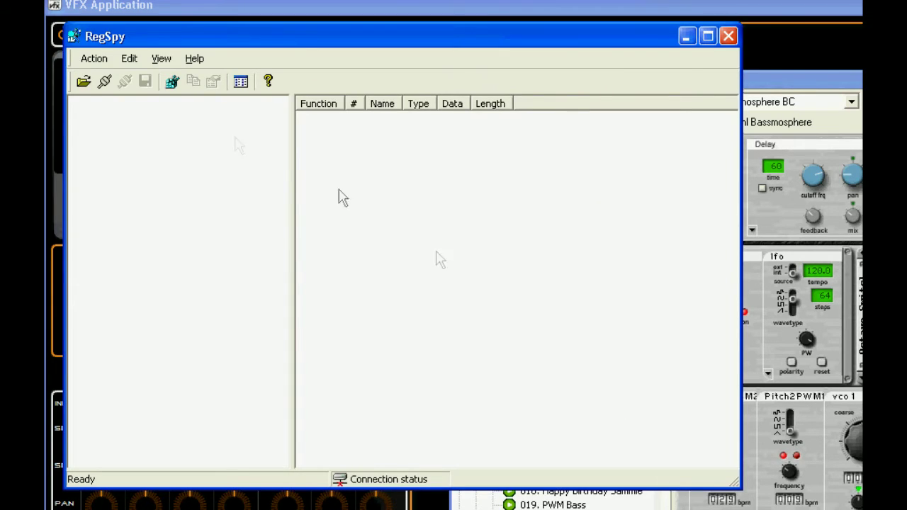
Step: Attach RegSpy to the running vfx.exe process with child-process tracing turned off
left_click(105, 82)
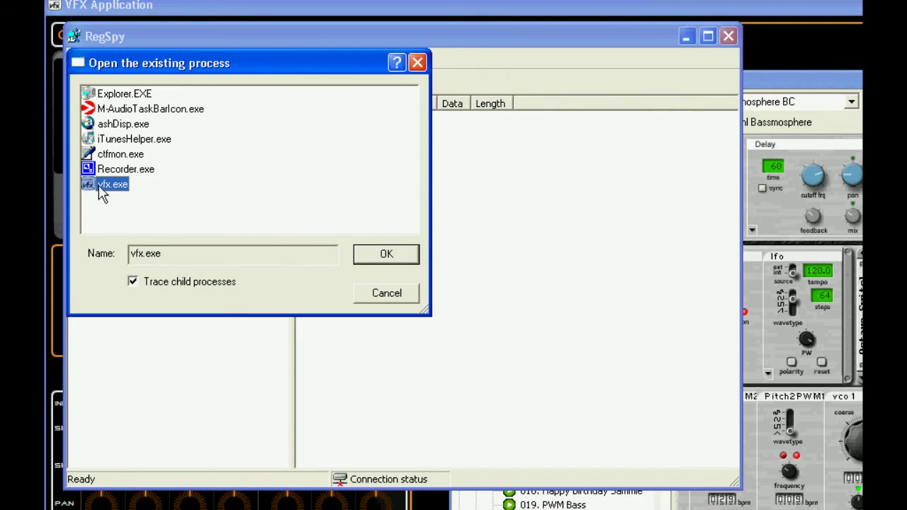
left_click(133, 282)
left_click(396, 255)
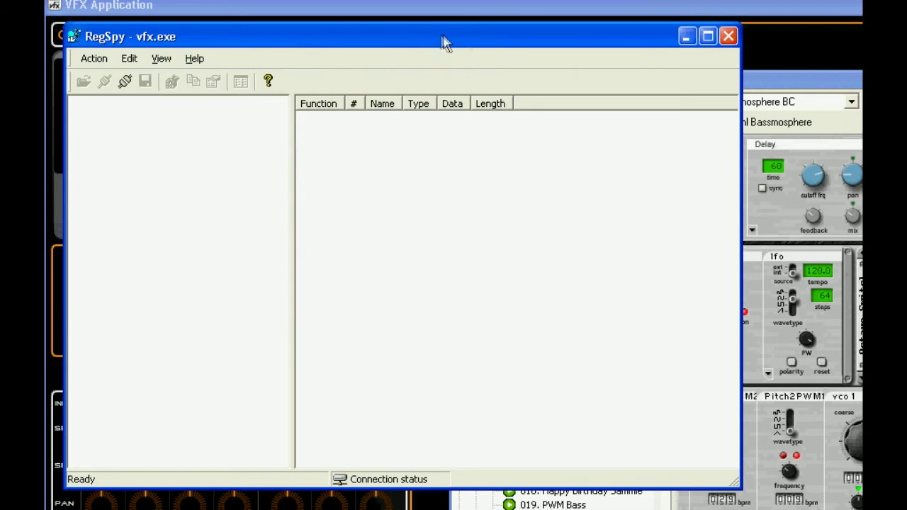
Step: Switch VFX to Preset 1 and back to Preset 0 to reload the Tassman plugin while RegSpy traces it, dismissing the demo warning
left_click_drag(236, 46, 646, 63)
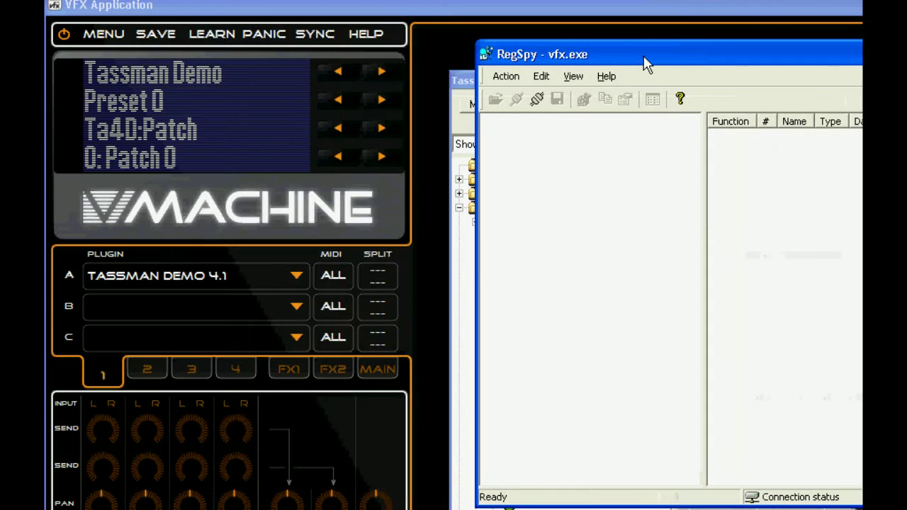
left_click(381, 101)
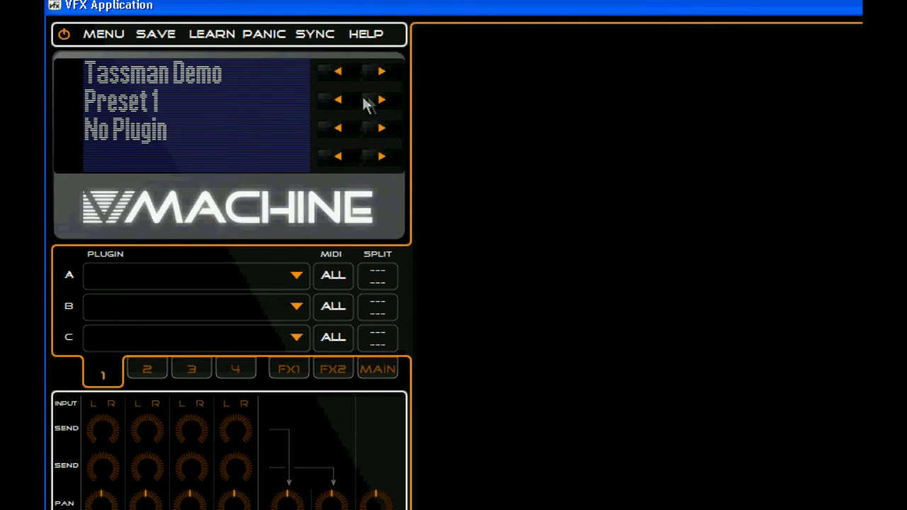
left_click(338, 98)
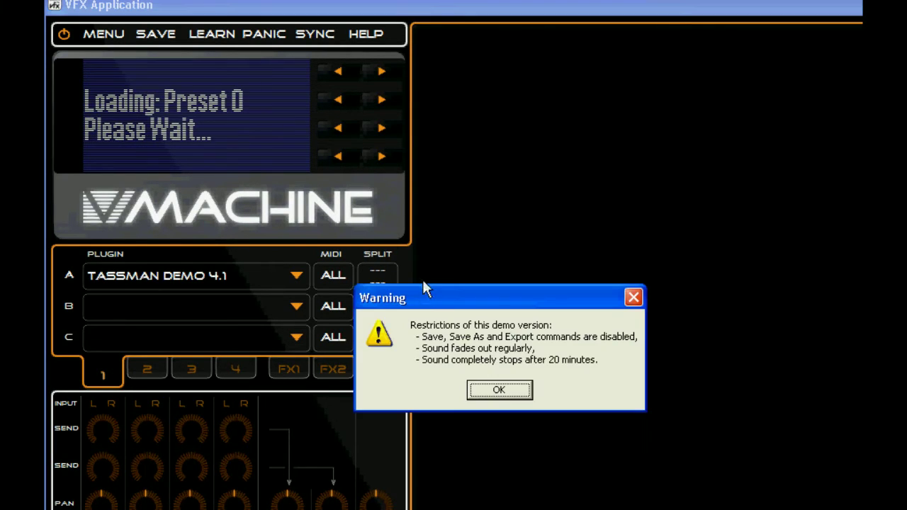
left_click(492, 389)
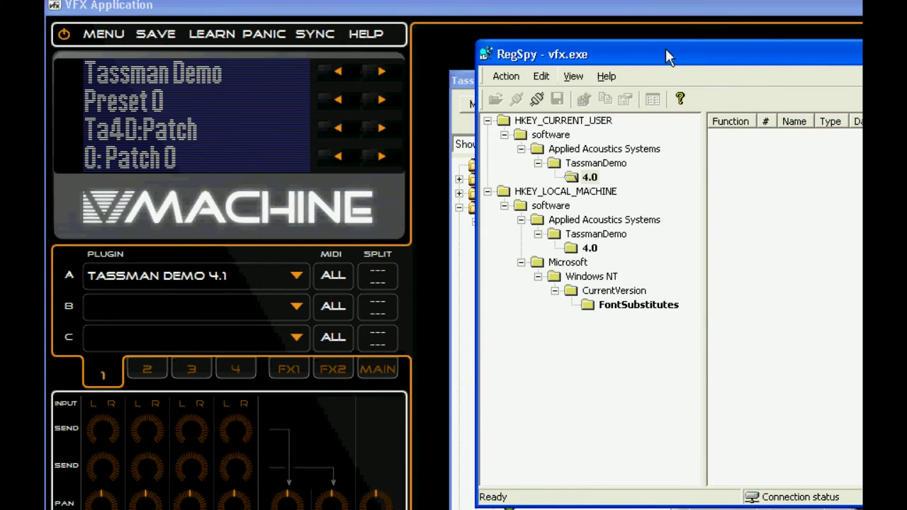
Step: Review the captured registry keys in RegSpy and detach it from vfx.exe
left_click_drag(665, 49, 370, 58)
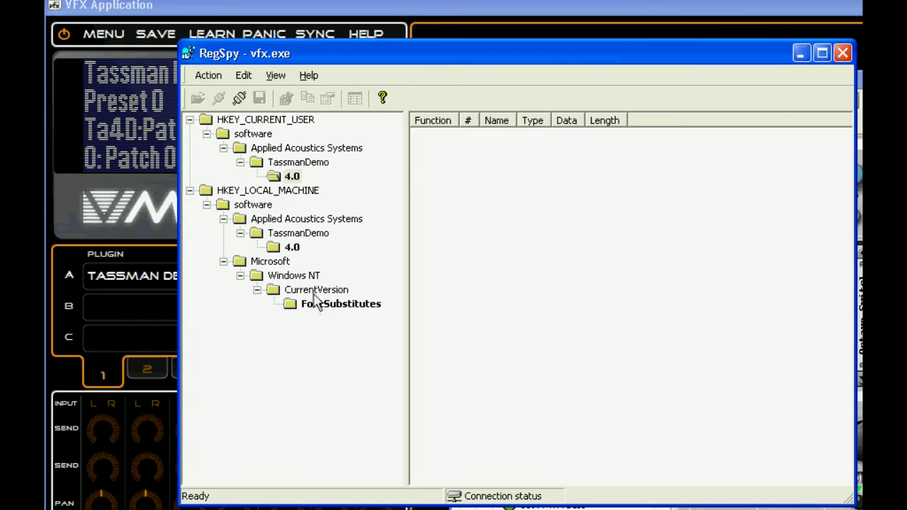
left_click(224, 261)
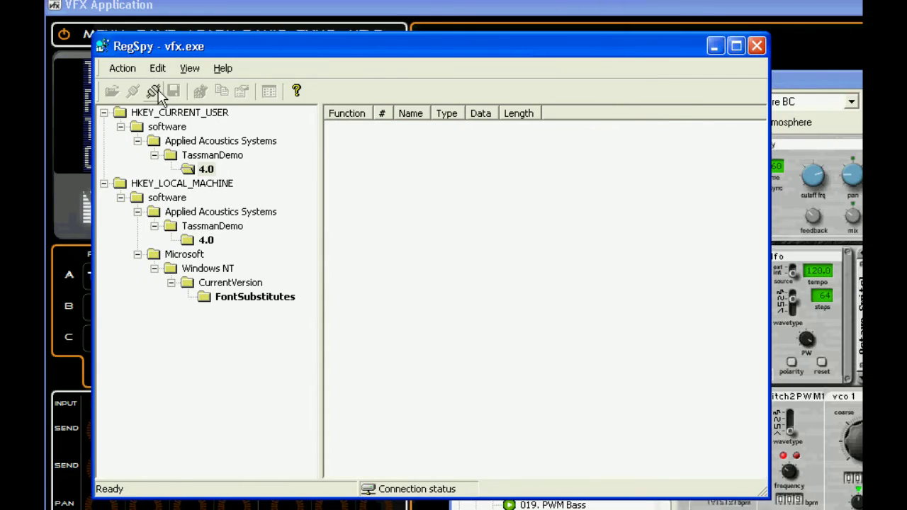
left_click(153, 91)
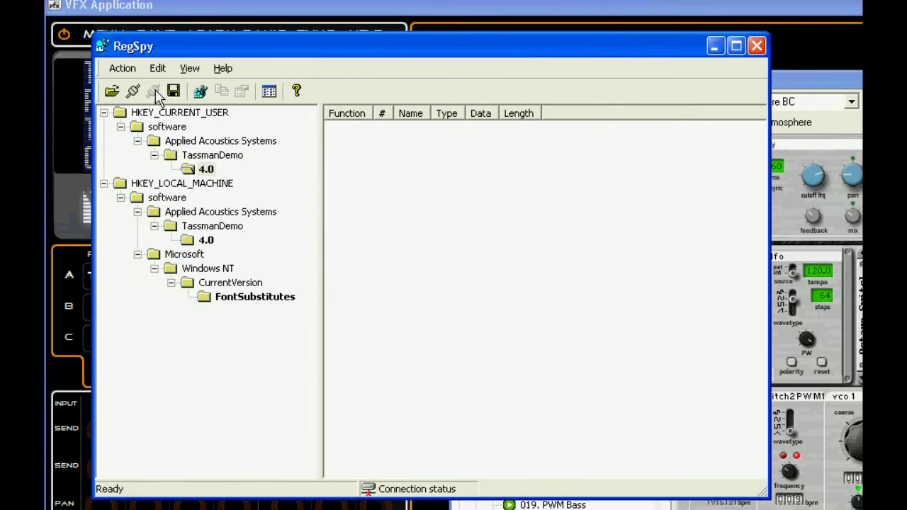
Step: Open the TassmanDemo key under HKEY_CURRENT_USER from RegSpy in Registry Editor
left_click(172, 157)
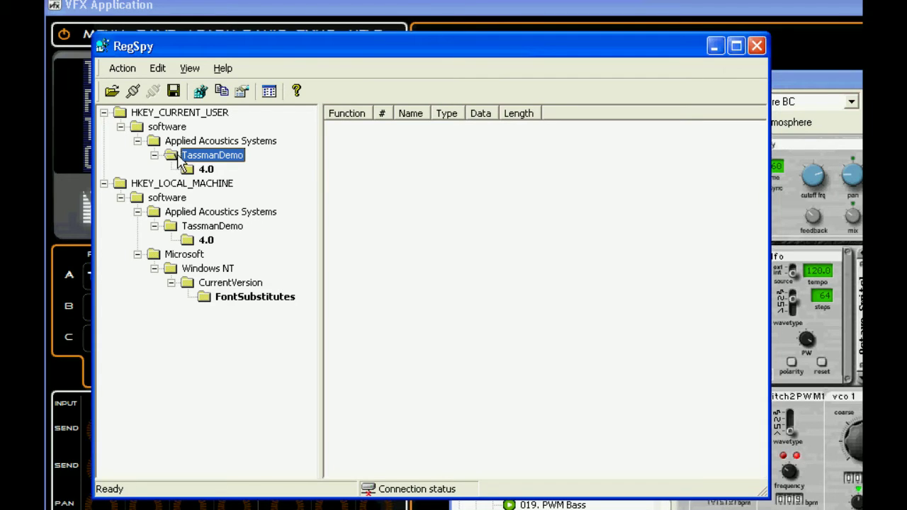
right_click(178, 157)
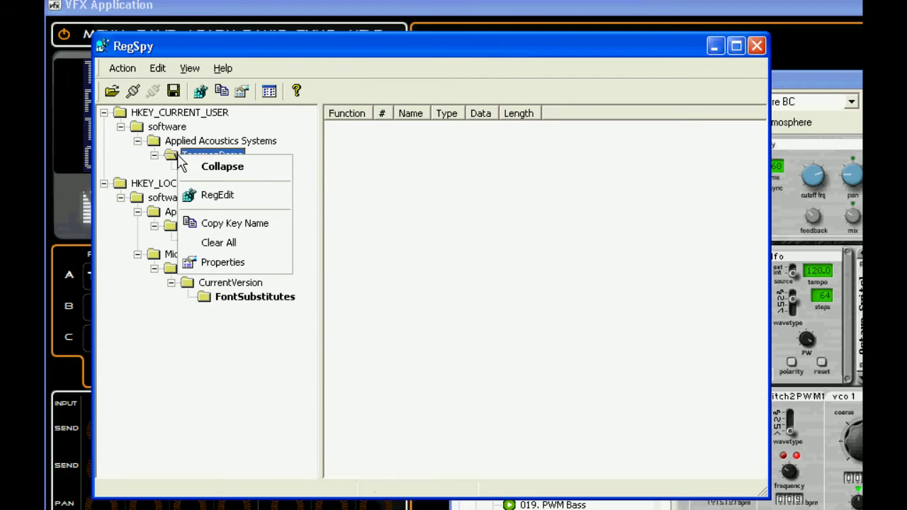
left_click(215, 202)
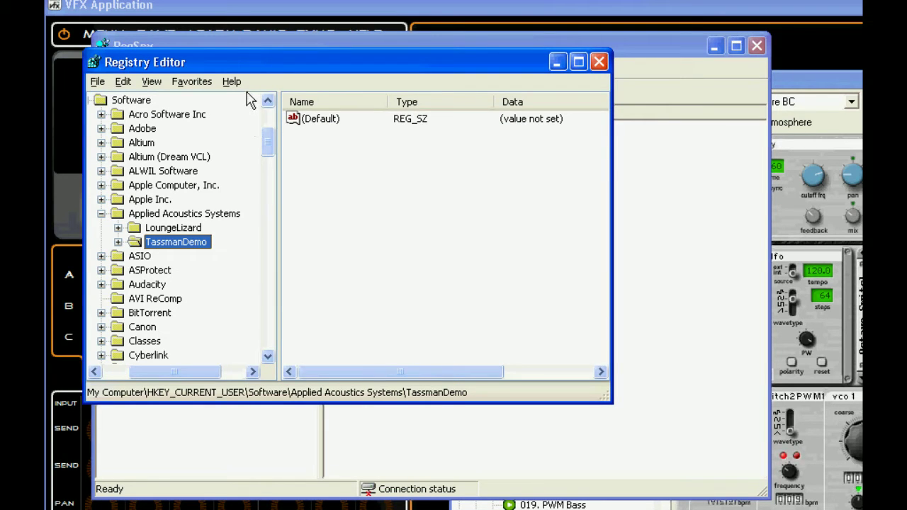
left_click_drag(228, 63, 315, 56)
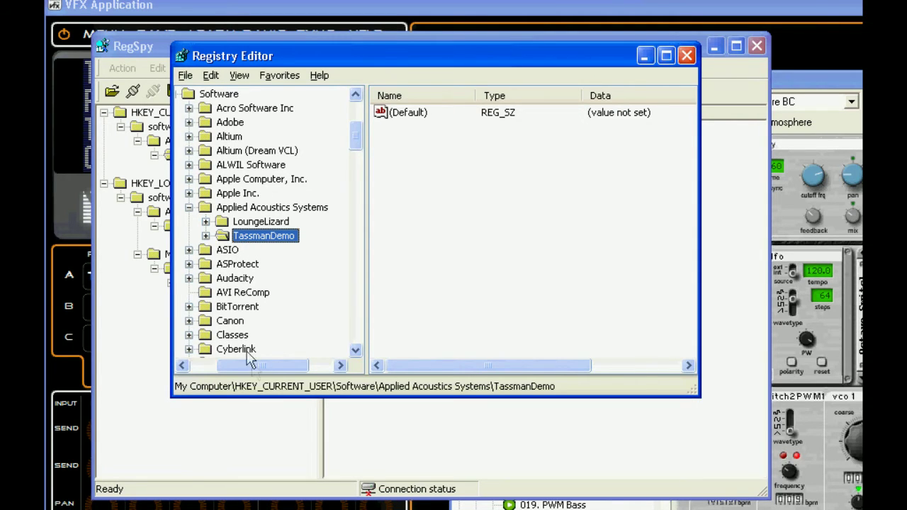
left_click_drag(270, 368, 245, 369)
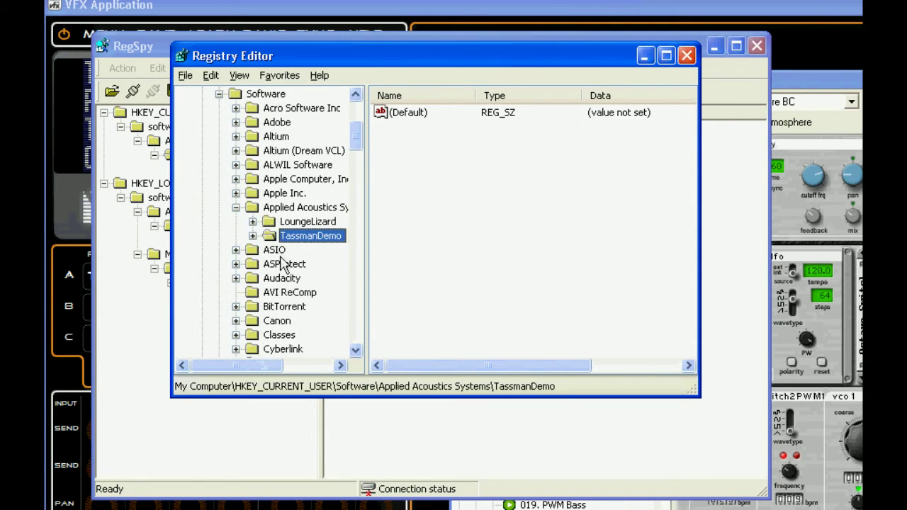
Step: Export the HKEY_CURRENT_USER TassmanDemo branch to the Desktop as tas1 in Win9x/NT4 Registration Files format
right_click(294, 240)
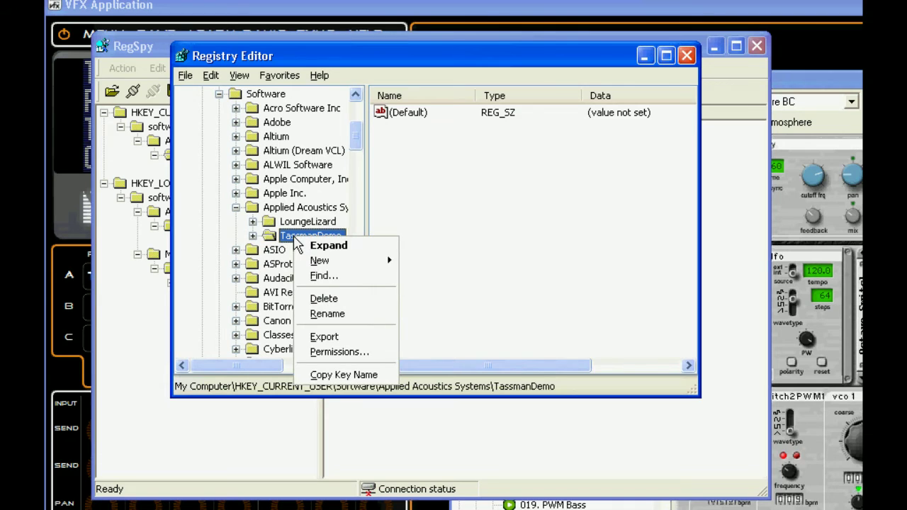
left_click(333, 338)
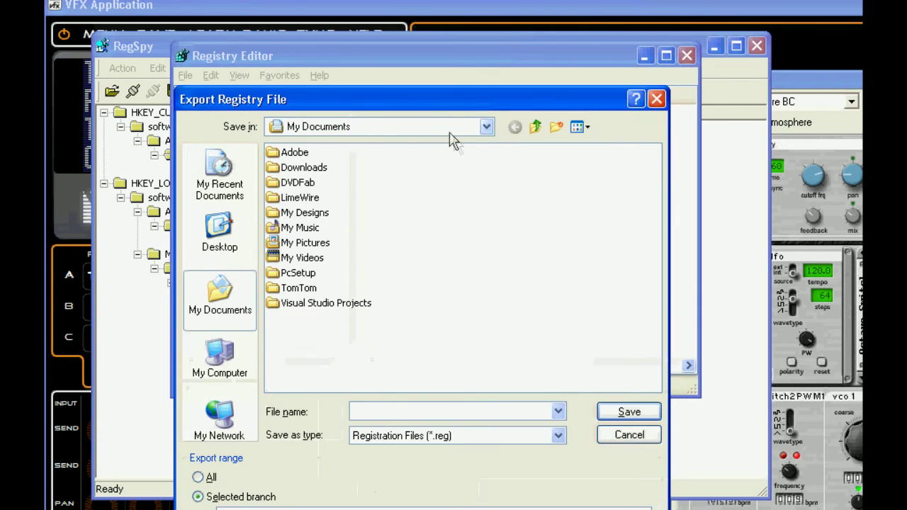
left_click_drag(435, 106, 410, 67)
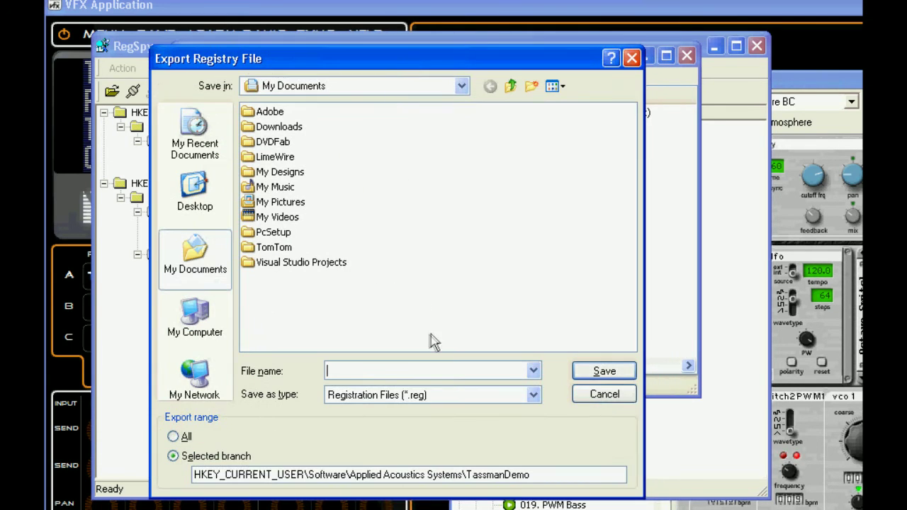
left_click(351, 398)
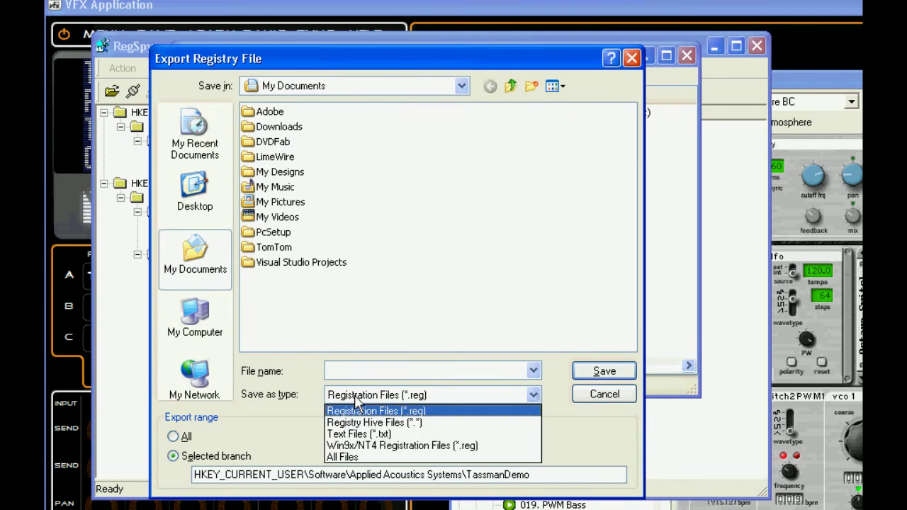
left_click(358, 447)
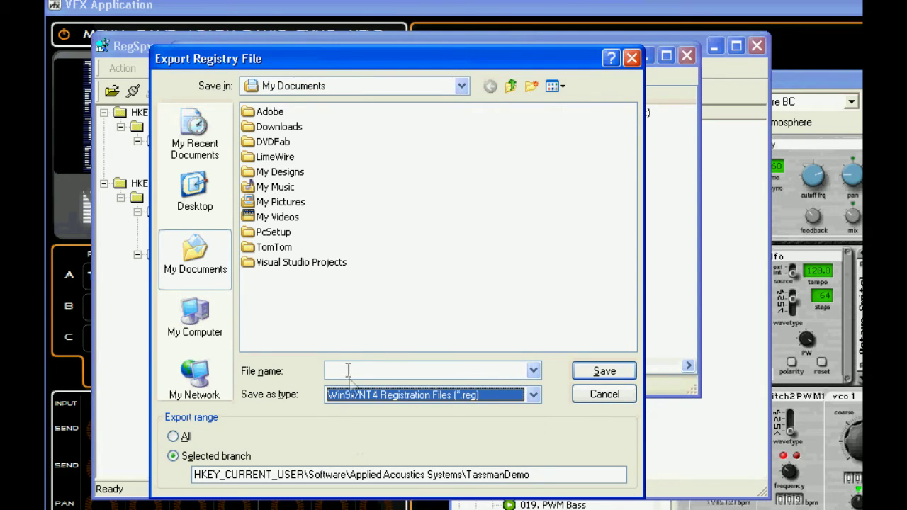
left_click(461, 86)
left_click(266, 119)
left_click(340, 370)
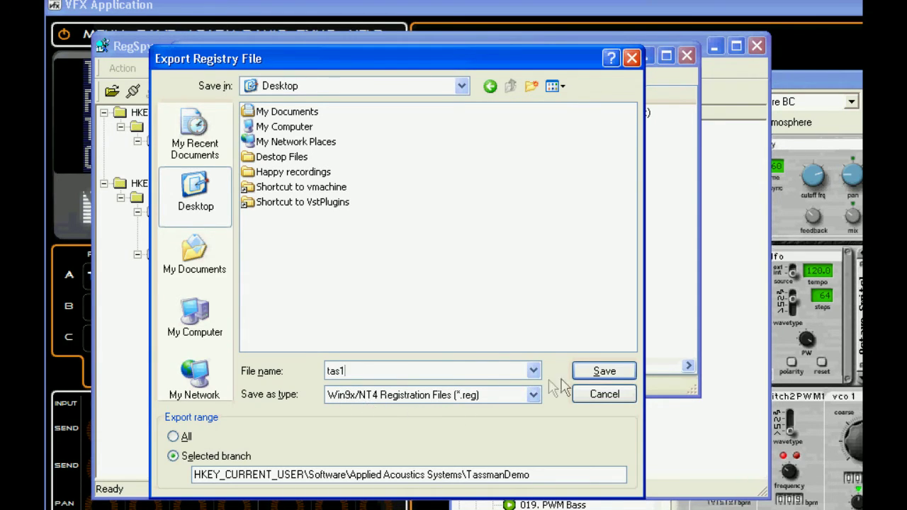
left_click(594, 373)
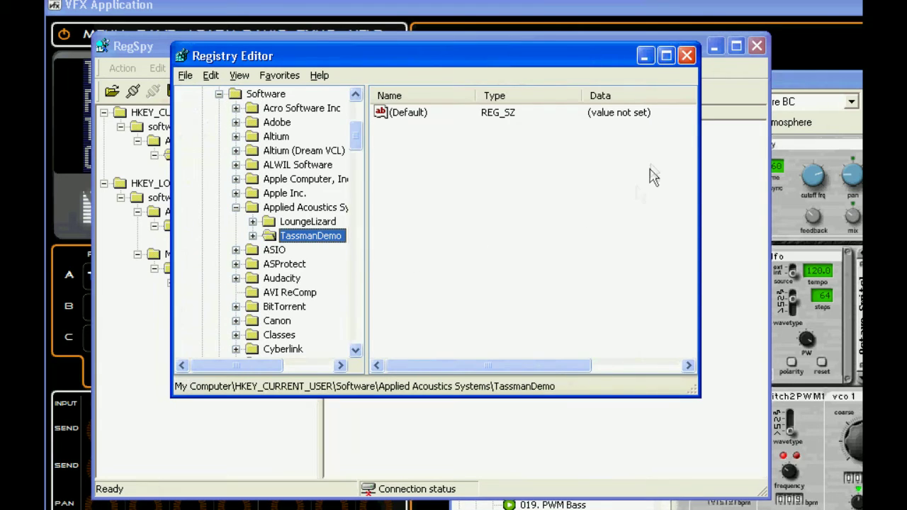
Step: Return to RegSpy and open the TassmanDemo key under HKEY_LOCAL_MACHINE in Registry Editor
left_click(730, 253)
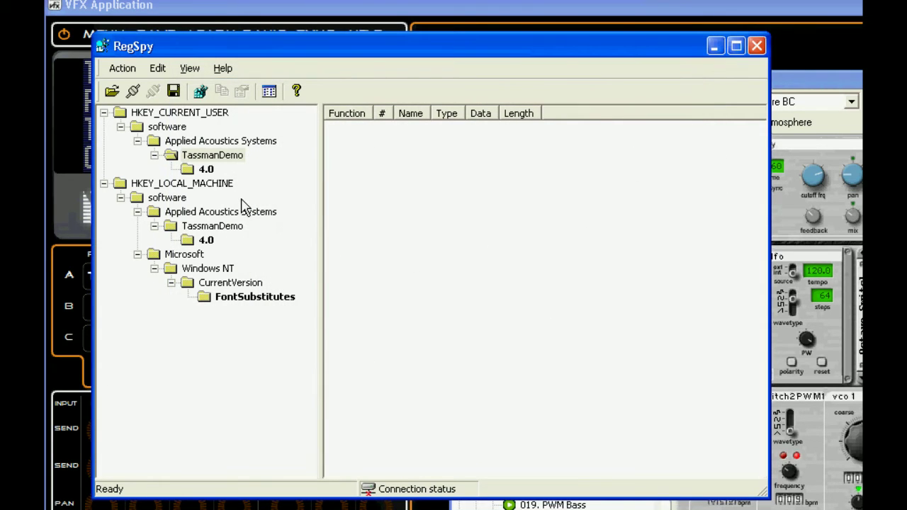
left_click(186, 227)
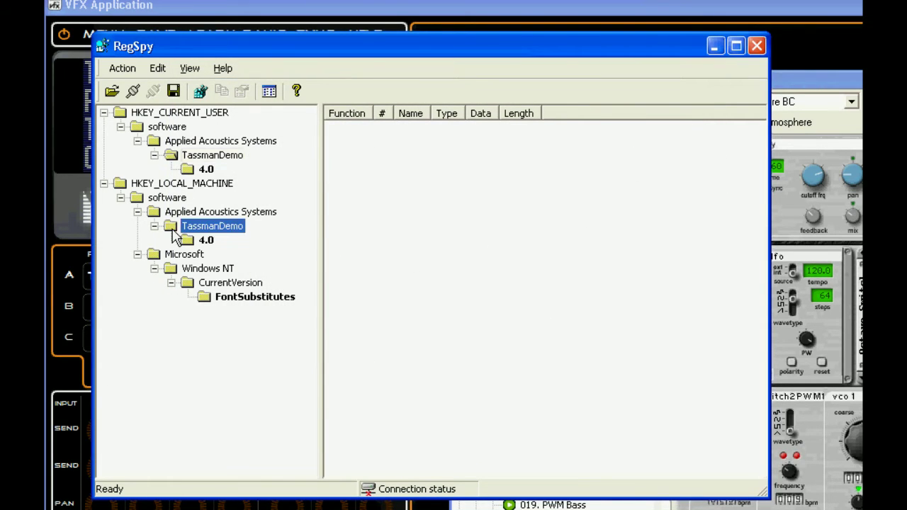
right_click(188, 233)
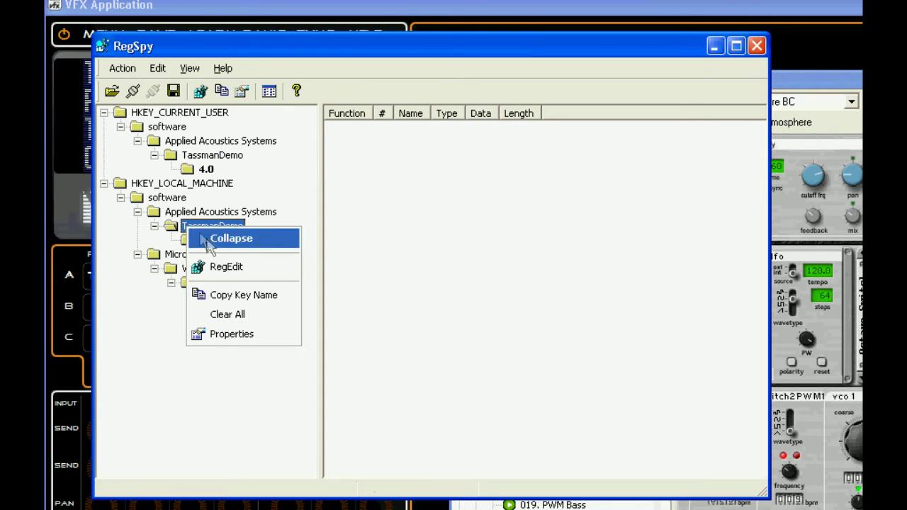
left_click(215, 265)
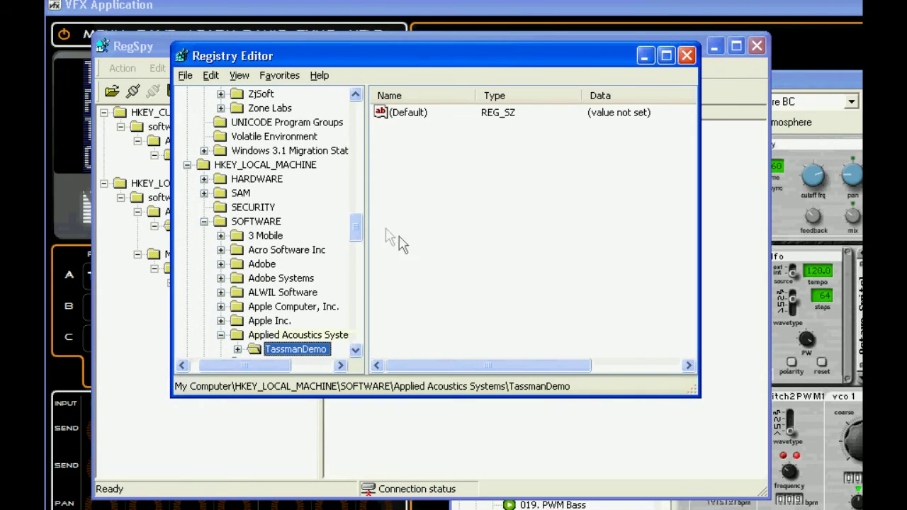
scroll(356, 234, "down", 3)
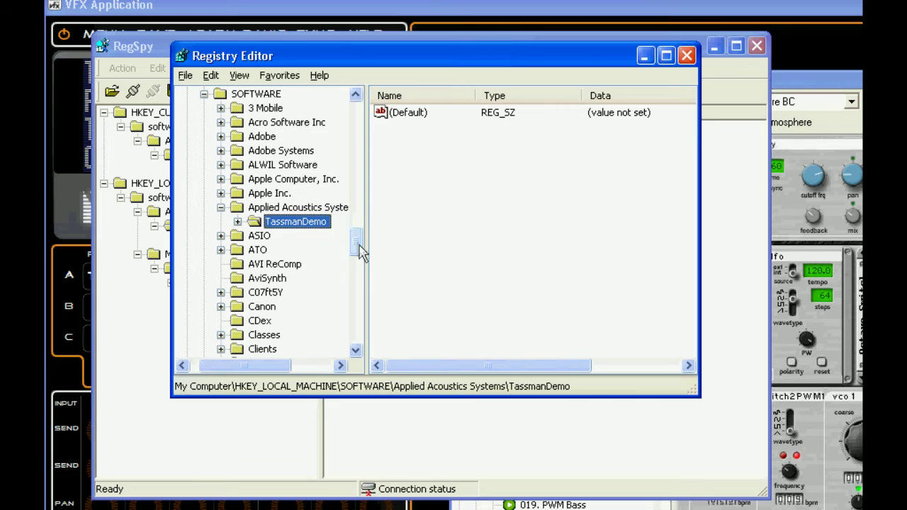
Step: Export the HKEY_LOCAL_MACHINE TassmanDemo branch to the Desktop as tas2 in Win9x/NT4 Registration Files format
right_click(256, 221)
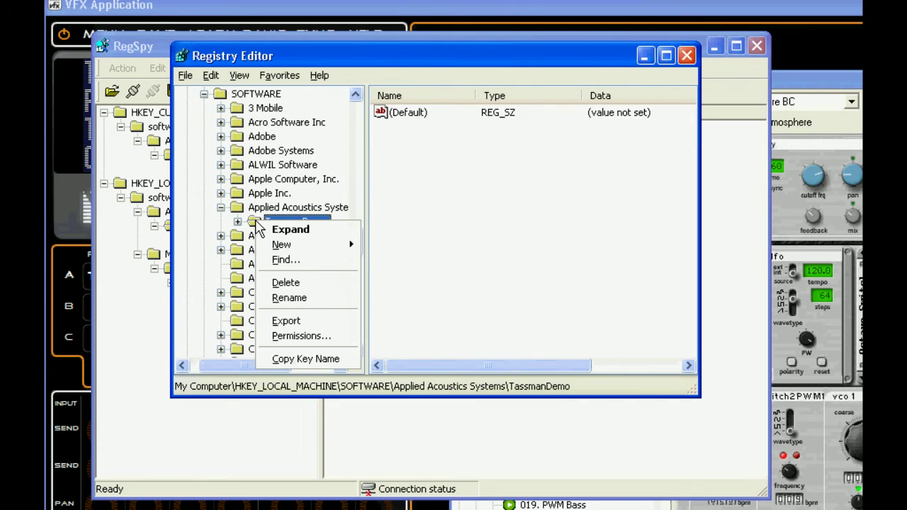
left_click(297, 323)
left_click(409, 436)
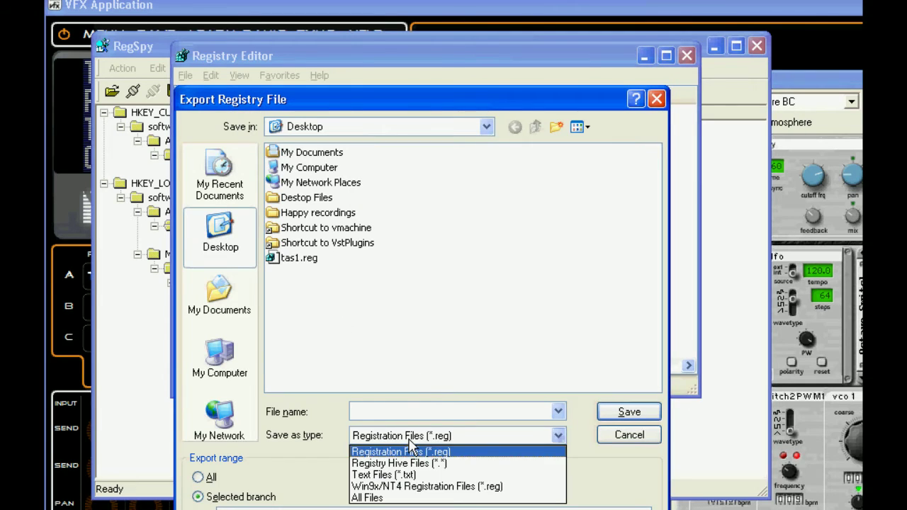
left_click(402, 486)
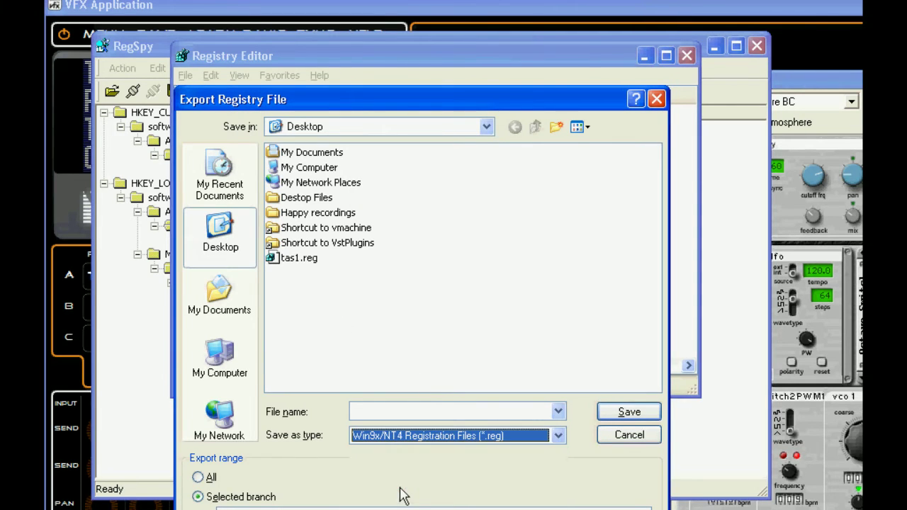
left_click(392, 411)
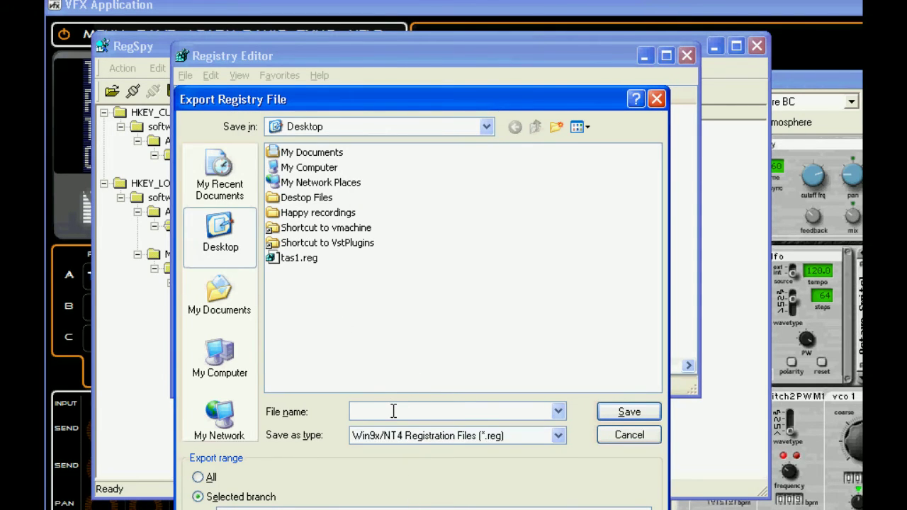
type("tas2")
left_click_drag(323, 100, 323, 51)
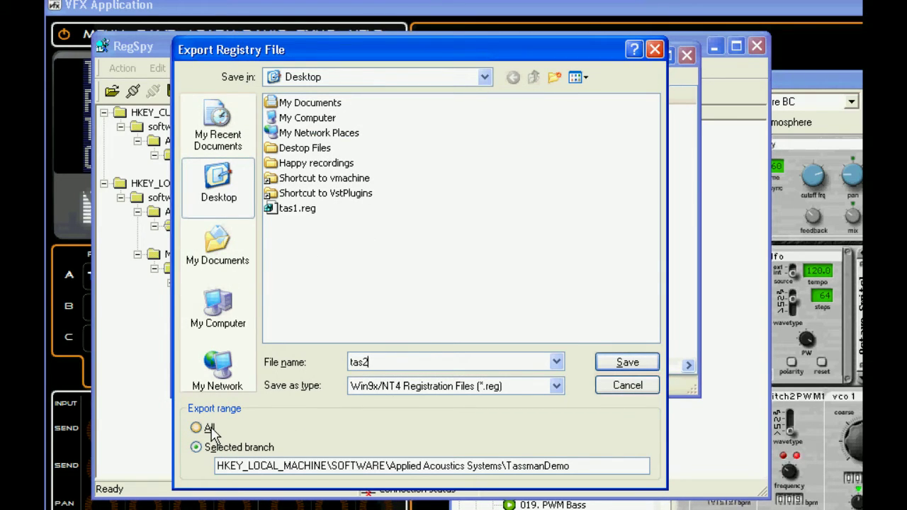
left_click(623, 361)
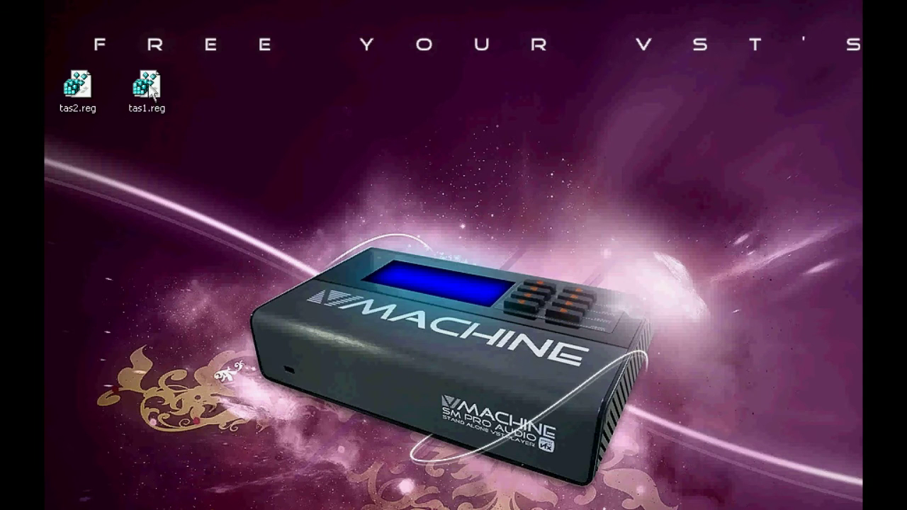
Step: Open tas1.reg from the desktop for editing in Notepad and copy its entire text
right_click(148, 89)
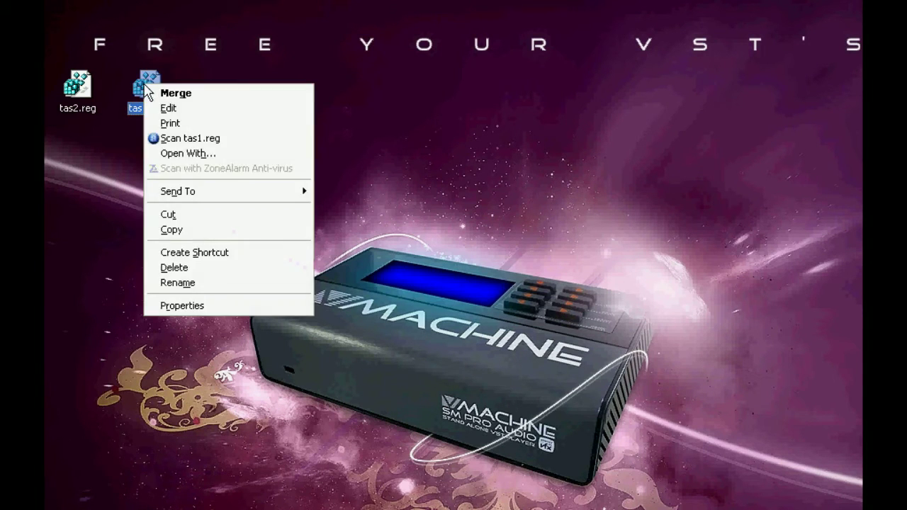
left_click(169, 108)
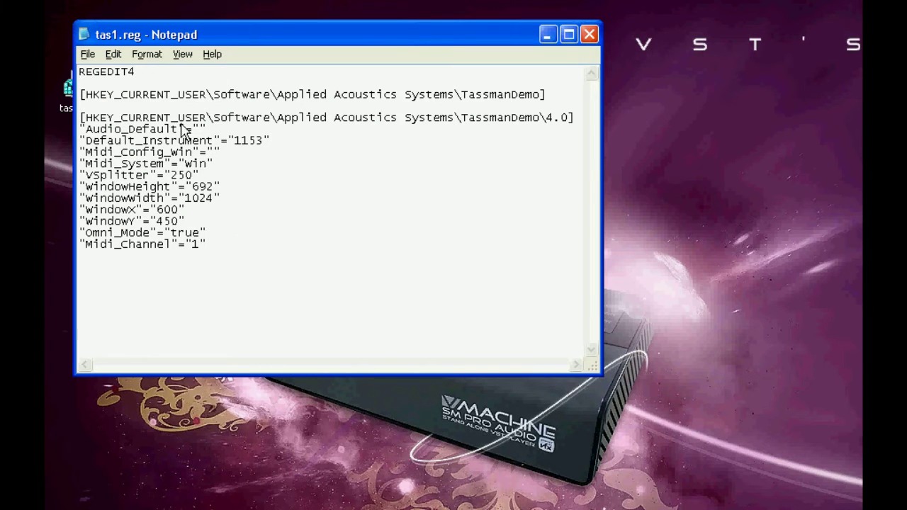
left_click_drag(237, 253, 62, 83)
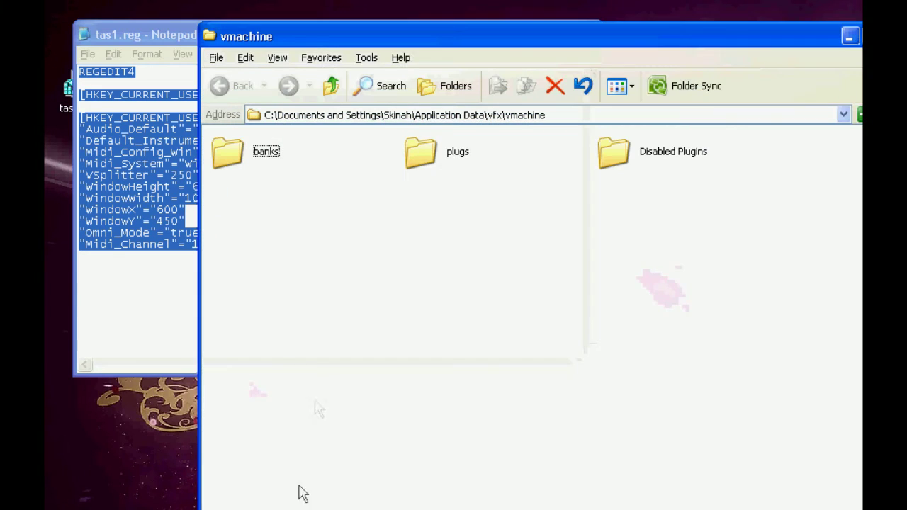
Step: Open vfxinfo.txt from the Tassman Demo 4.1 folder inside vmachine's plugs folder
double_click(421, 161)
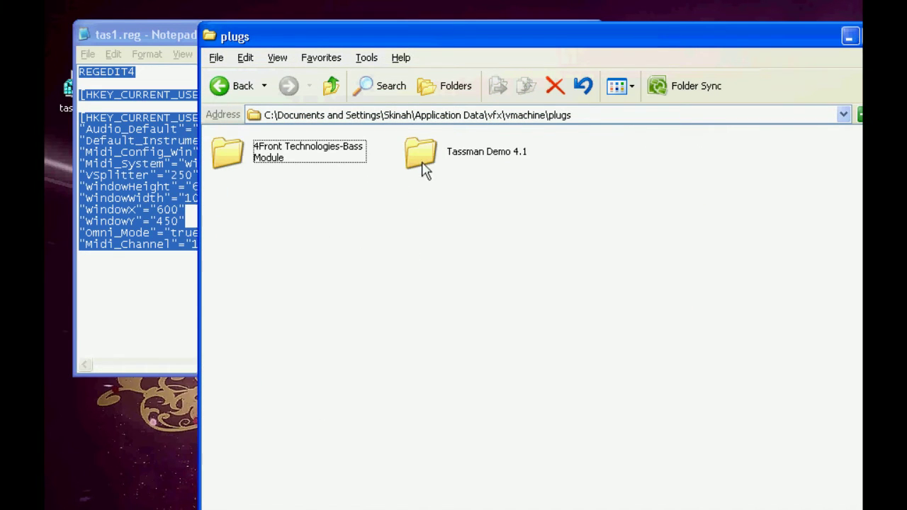
double_click(422, 163)
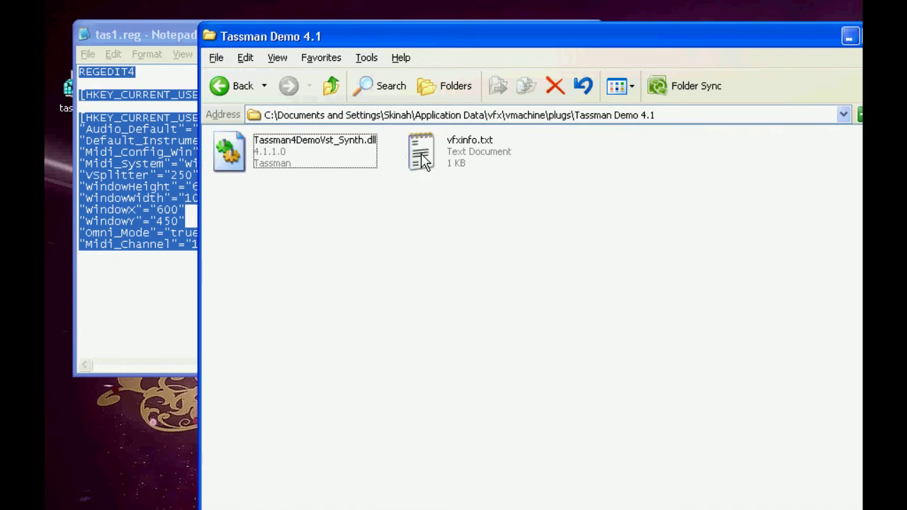
left_click(435, 158)
double_click(436, 157)
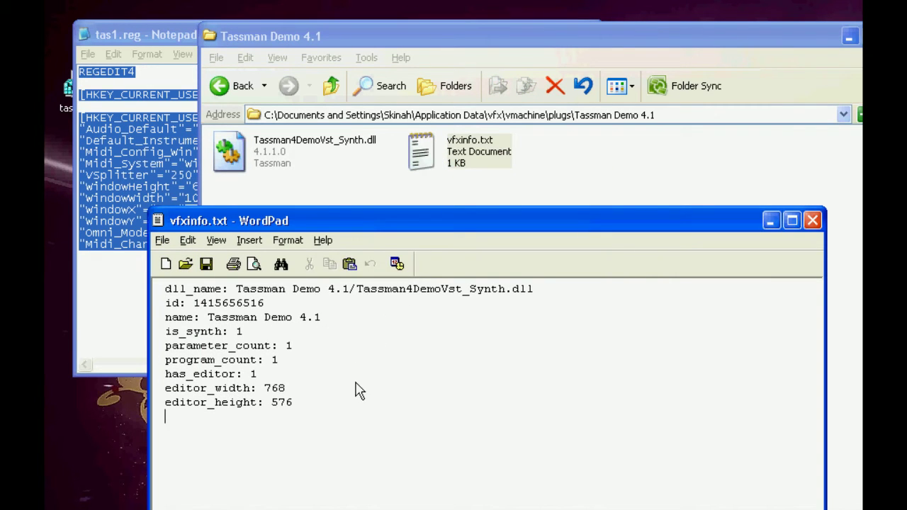
Step: Add a "registry_keys:" section at the end of vfxinfo.txt and paste the tas1.reg text between two "..." lines
type("registry_keys:")
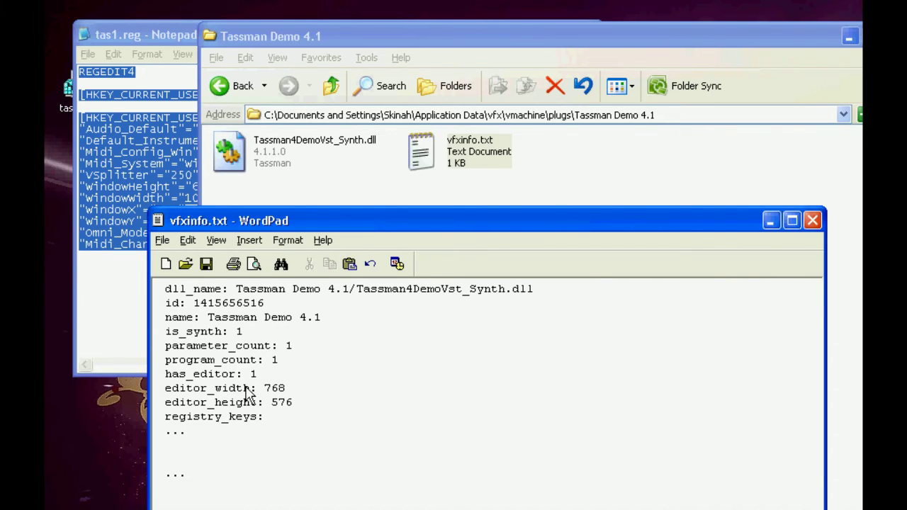
key("ctrl+v")
scroll(235, 453, "down", 1)
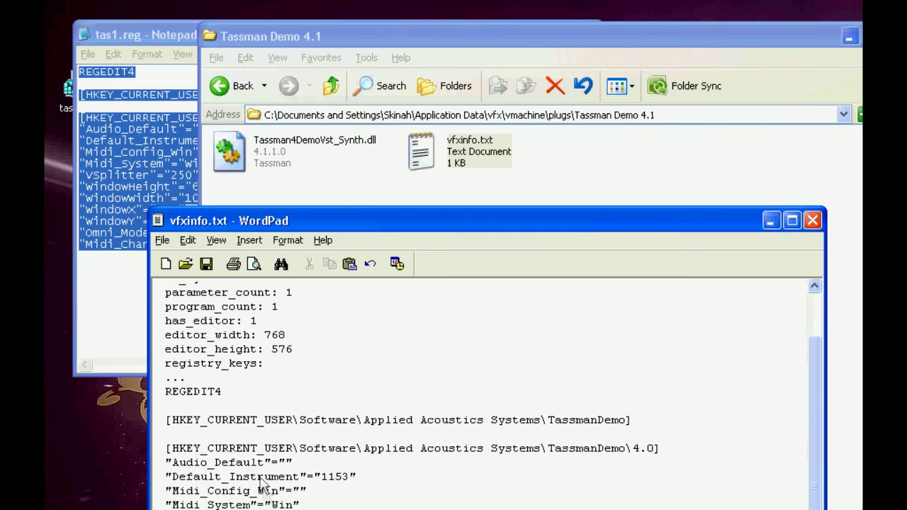
Step: Insert a blank line between the editor_height and registry_keys lines in vfxinfo.txt
left_click(223, 390)
left_click_drag(326, 221, 312, 51)
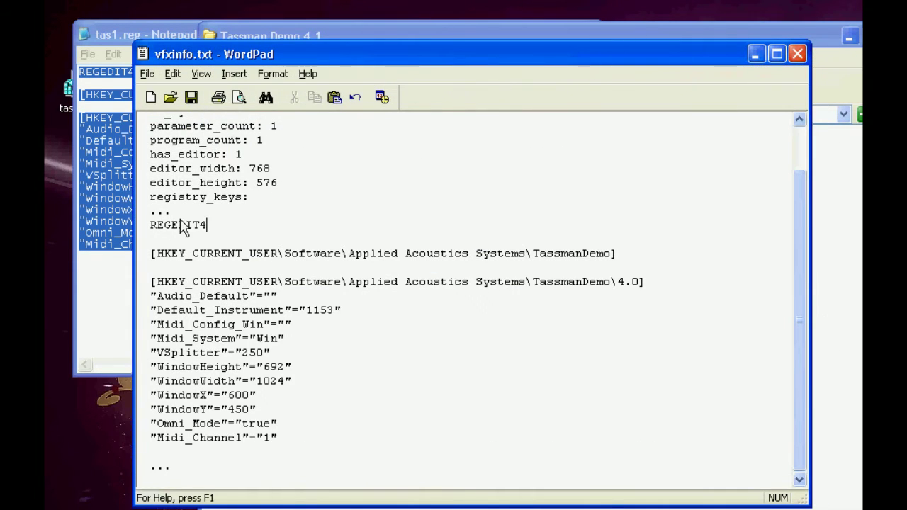
scroll(210, 263, "up", 2)
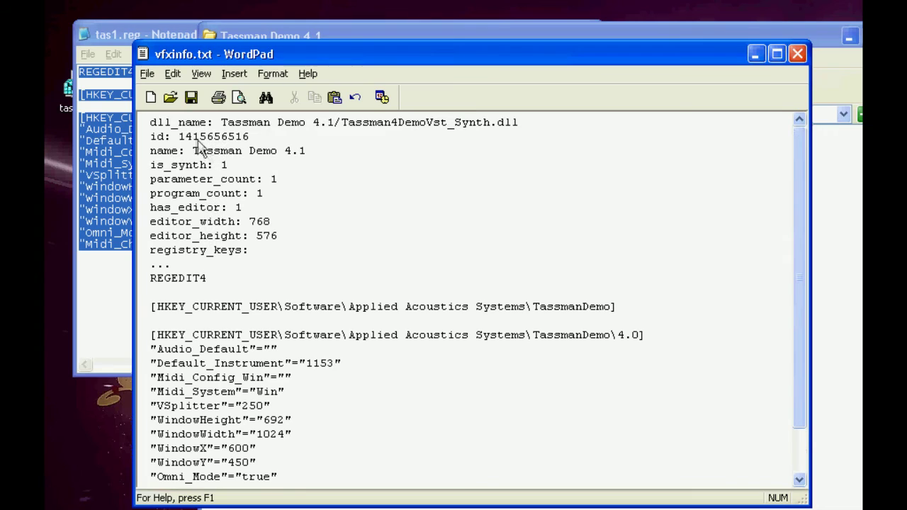
left_click(152, 123)
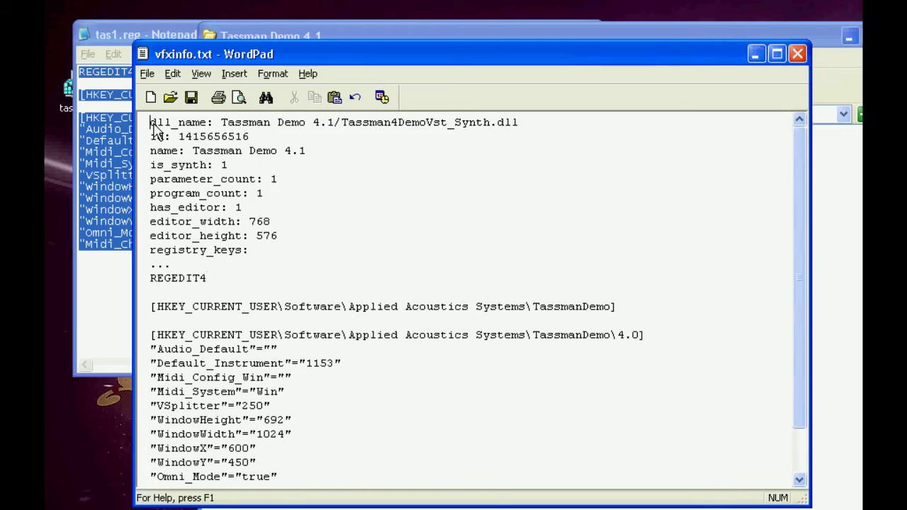
left_click(274, 248)
key("Return")
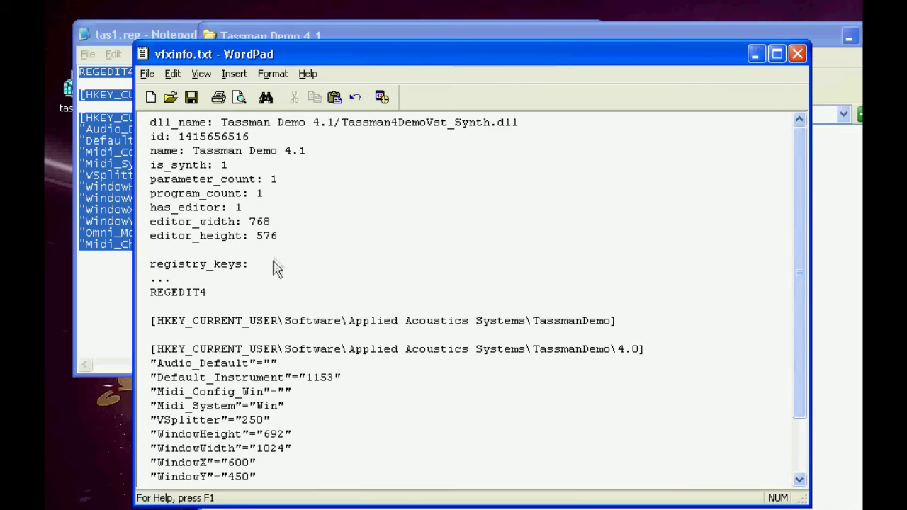
Step: Open tas2.reg from the desktop for editing, copy its HKEY_LOCAL_MACHINE text without the REGEDIT4 header, and close it
left_click(216, 282)
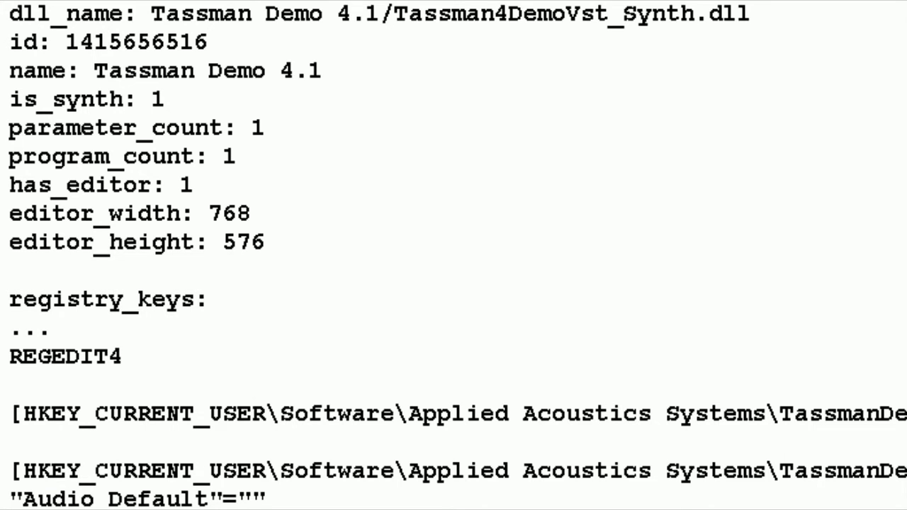
right_click(77, 85)
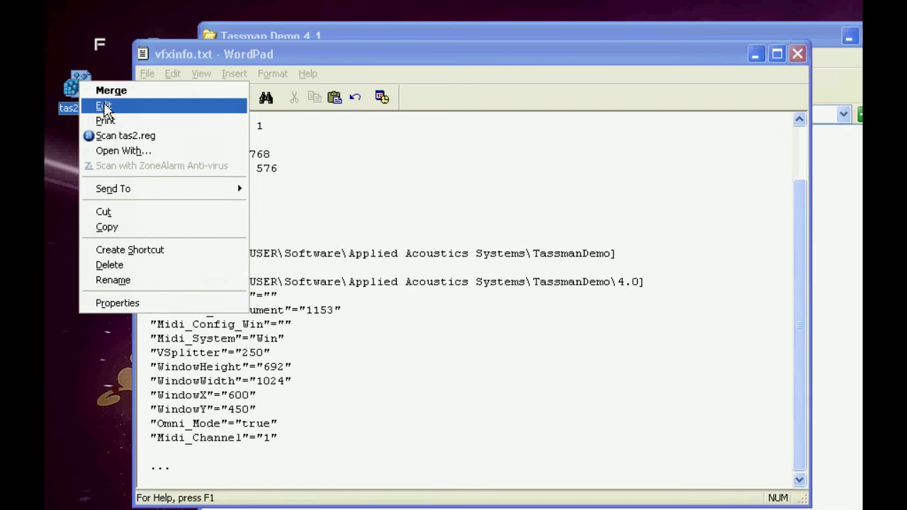
left_click(102, 103)
left_click_drag(536, 168, 43, 86)
key("ctrl+c")
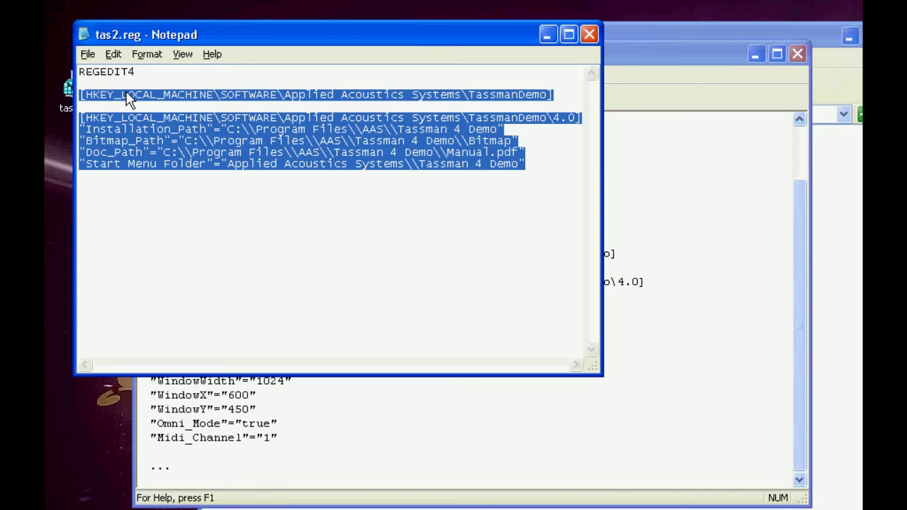
left_click(589, 34)
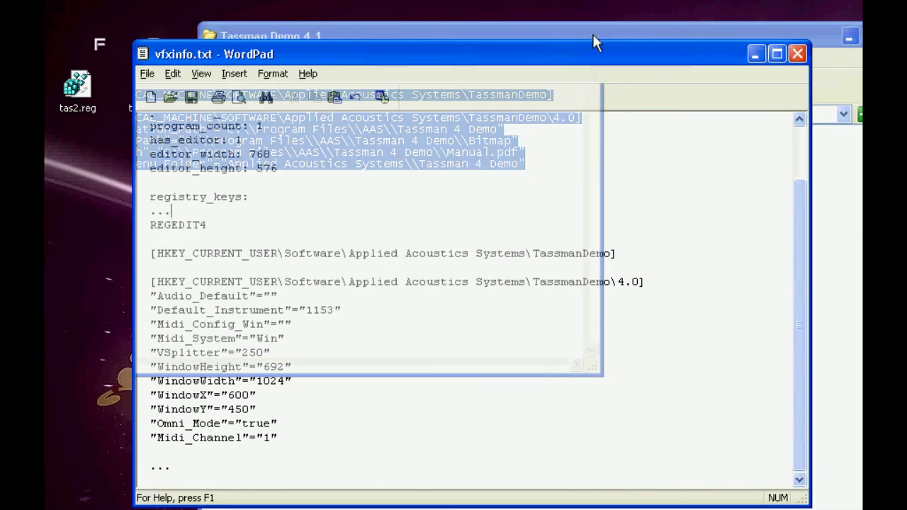
Step: Paste the copied HKEY_LOCAL_MACHINE keys below the Midi_Channel line in the registry_keys section of vfxinfo.txt
left_click(326, 442)
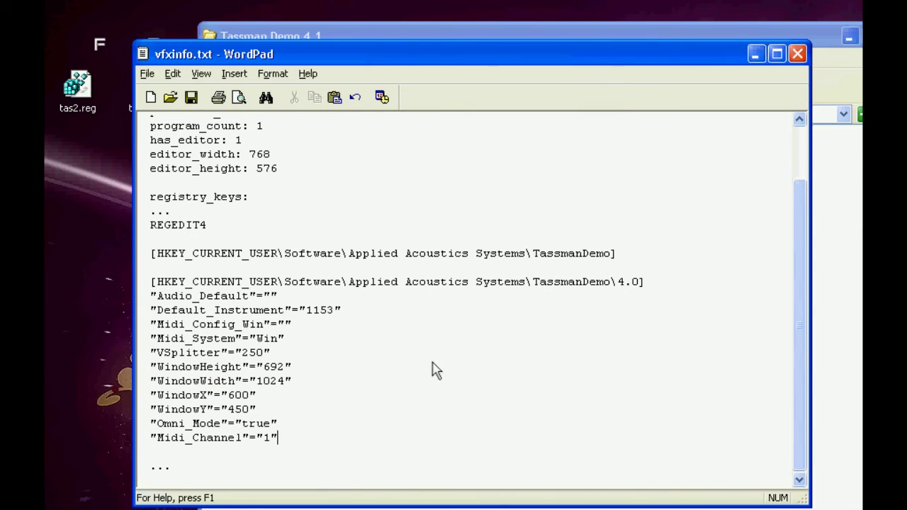
key("Return")
key("ctrl+v")
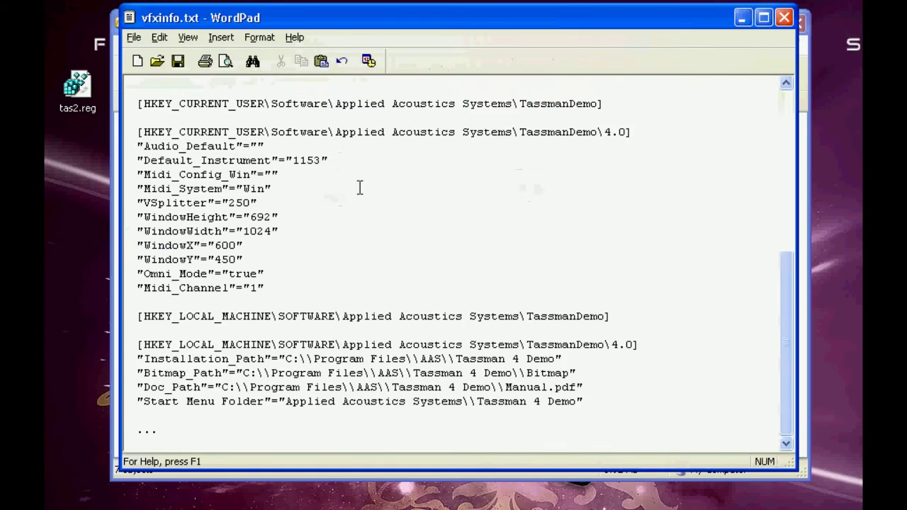
Step: Enter "/Program Files/AAS/Tassman 4 Demo" under dirs_to_copy in vfxinfo.txt, using forward slashes and no drive letter
scroll(358, 188, "up", 8)
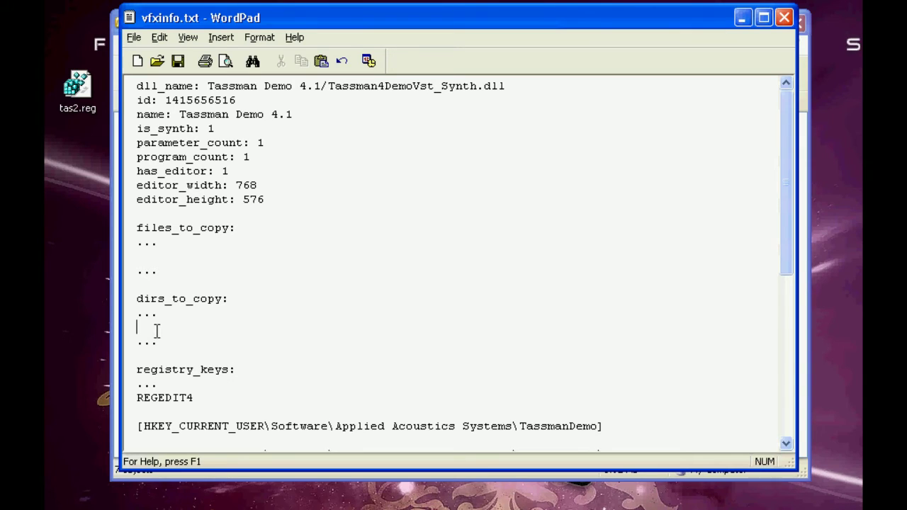
type("C:\\Program Files\\AAS\\Tassman 4 Demo")
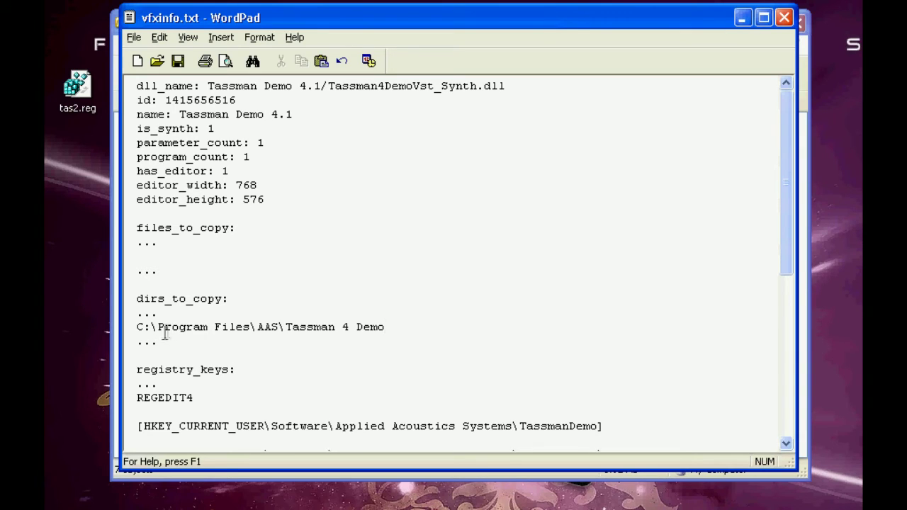
left_click_drag(153, 327, 121, 330)
type("/")
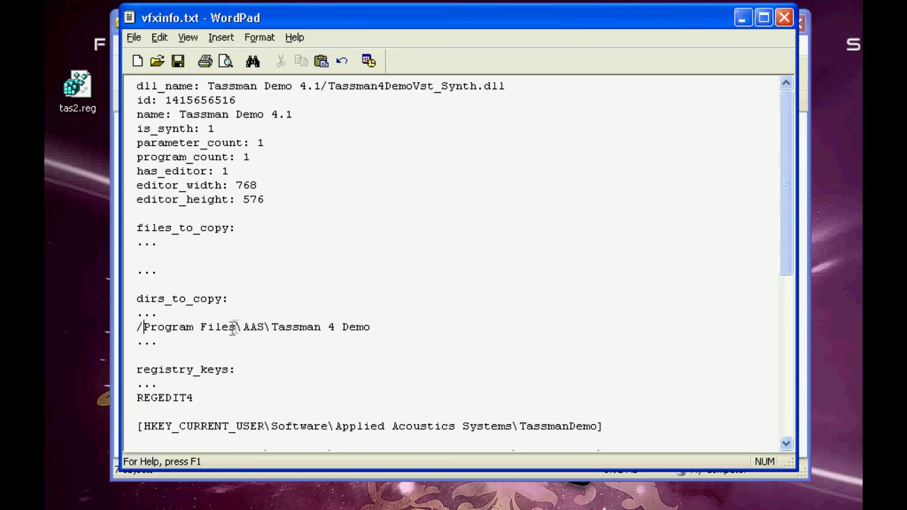
left_click_drag(200, 327, 245, 327)
Step: Try adding a second dirs_to_copy line reading "/Tassman 4 Demo" by copying the folder name from the path above
left_click_drag(374, 327, 291, 330)
key("ctrl+c")
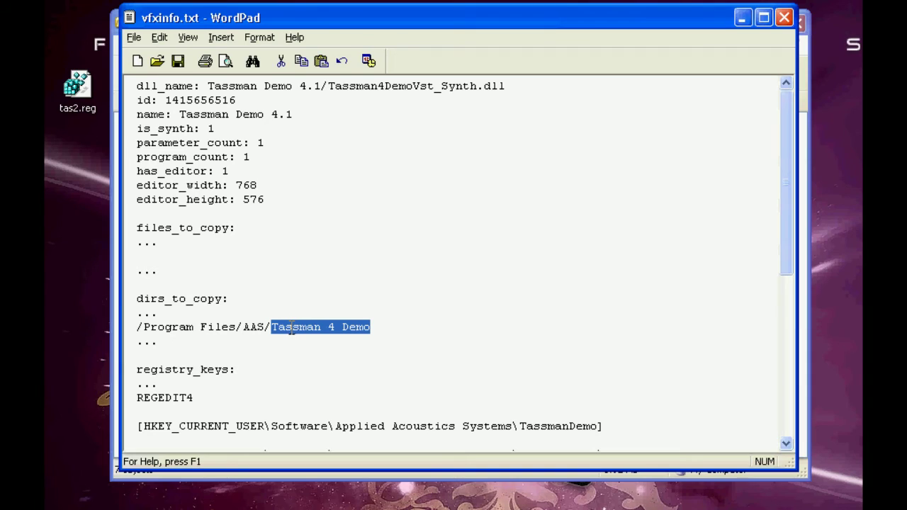
left_click(381, 324)
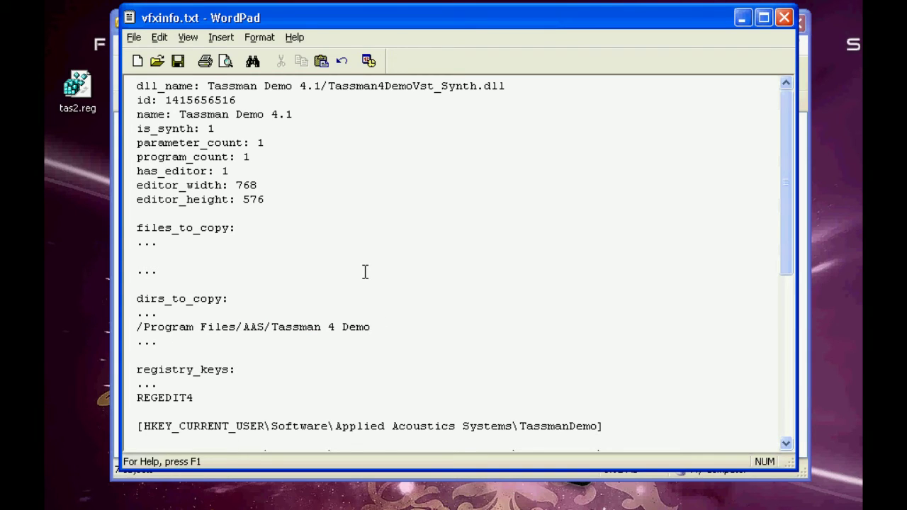
key("Return")
key("ctrl+v")
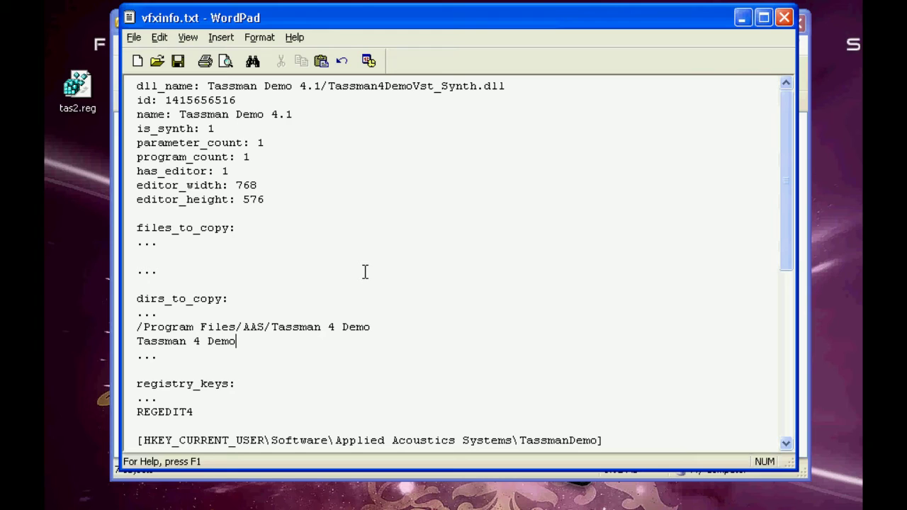
left_click(139, 340)
type("/")
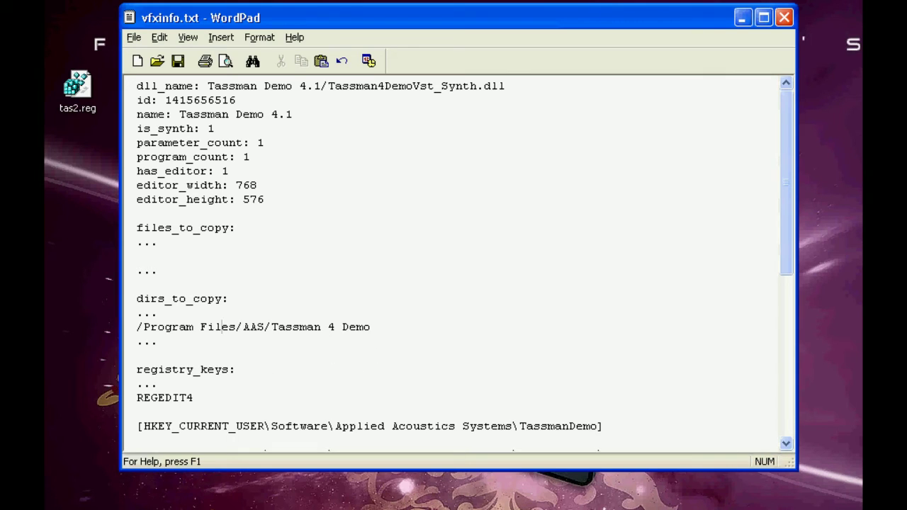
Step: Open Process Explorer and select the vfx.exe process to list its loaded DLLs
key("super")
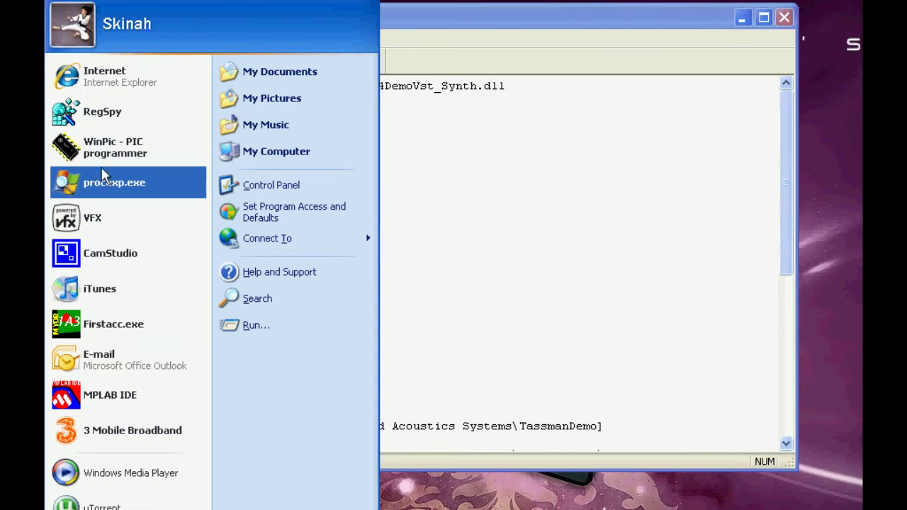
left_click(84, 185)
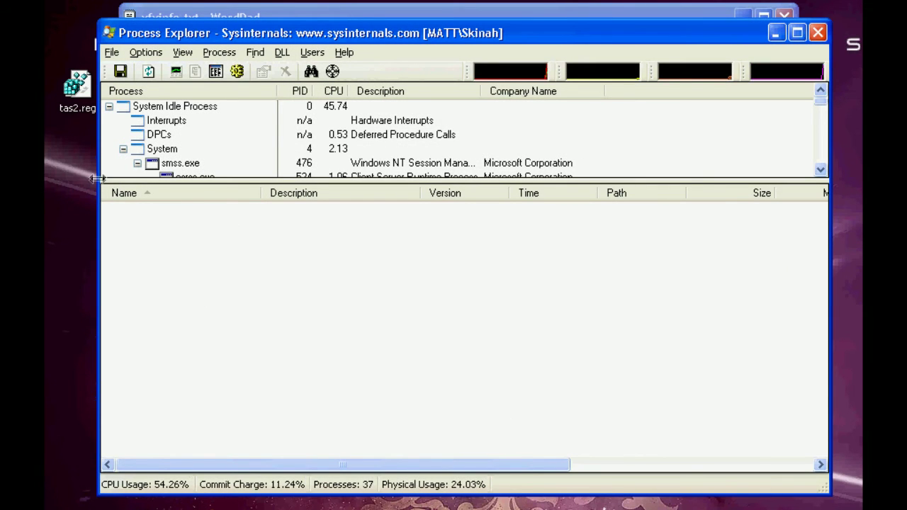
left_click(109, 106)
scroll(170, 166, "down", 2)
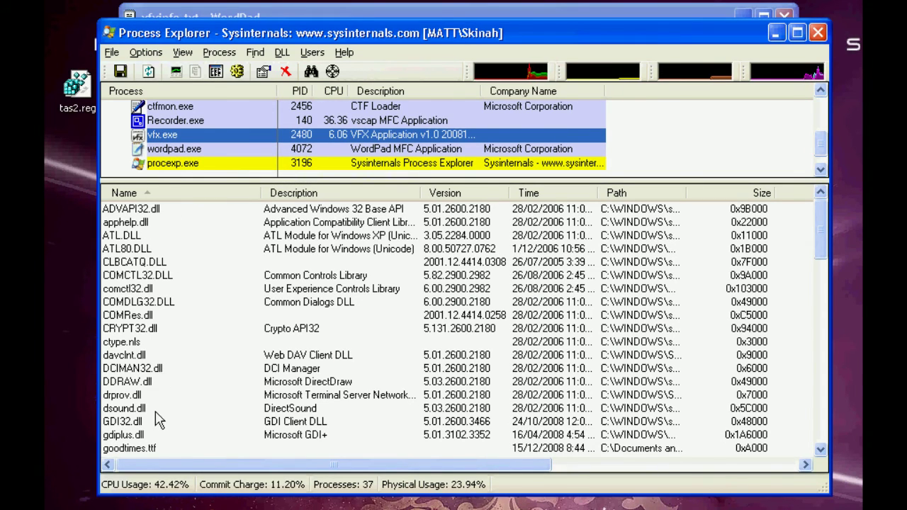
Step: Place Process Explorer beside the VFX window and switch to Preset 1 and back to Preset 0 to check which DLLs Tassman loads
left_click_drag(405, 33, 740, 56)
key("alt+Tab")
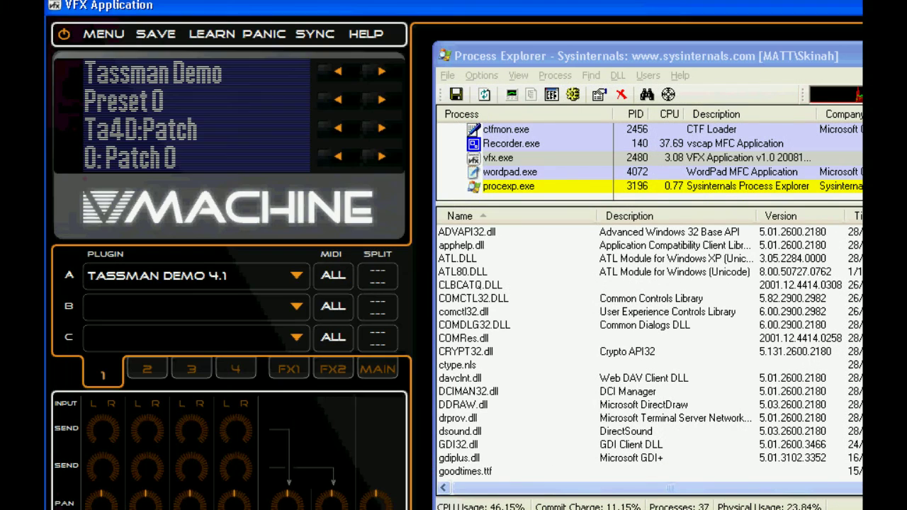
left_click_drag(582, 60, 564, 46)
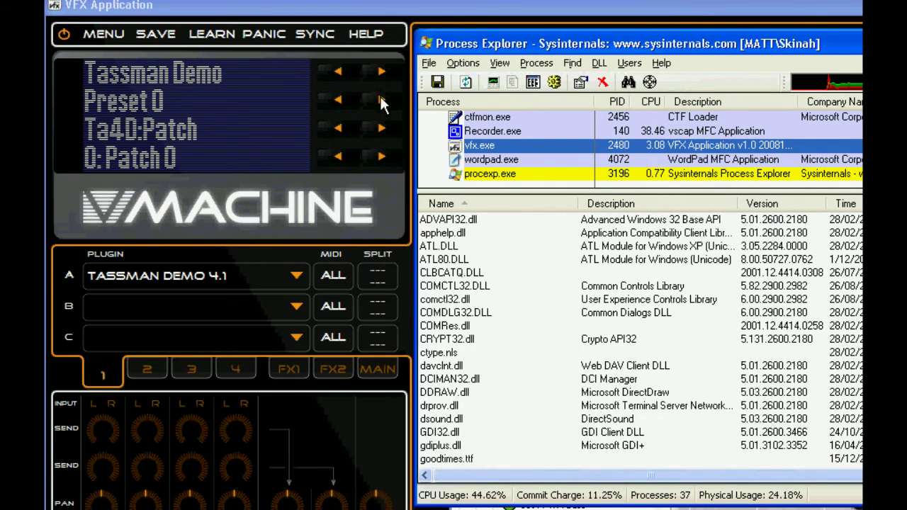
left_click(382, 104)
left_click(381, 101)
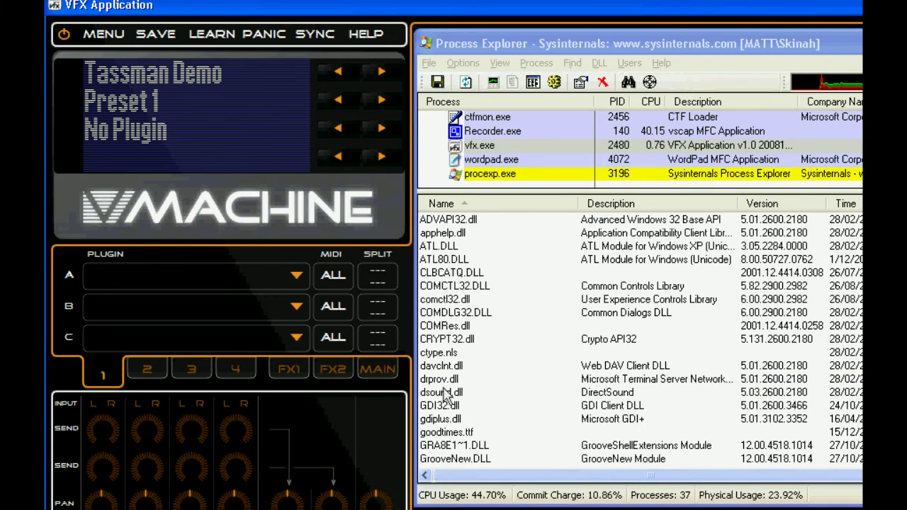
left_click(338, 101)
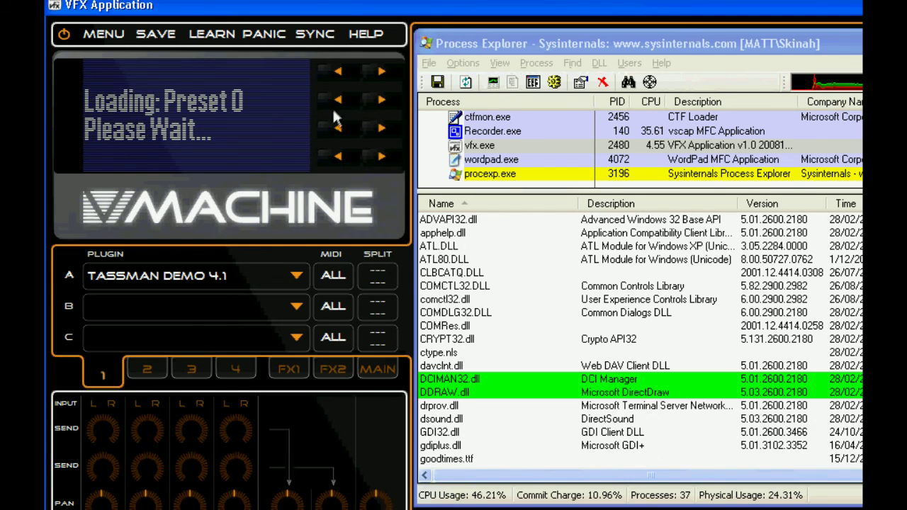
left_click(439, 379)
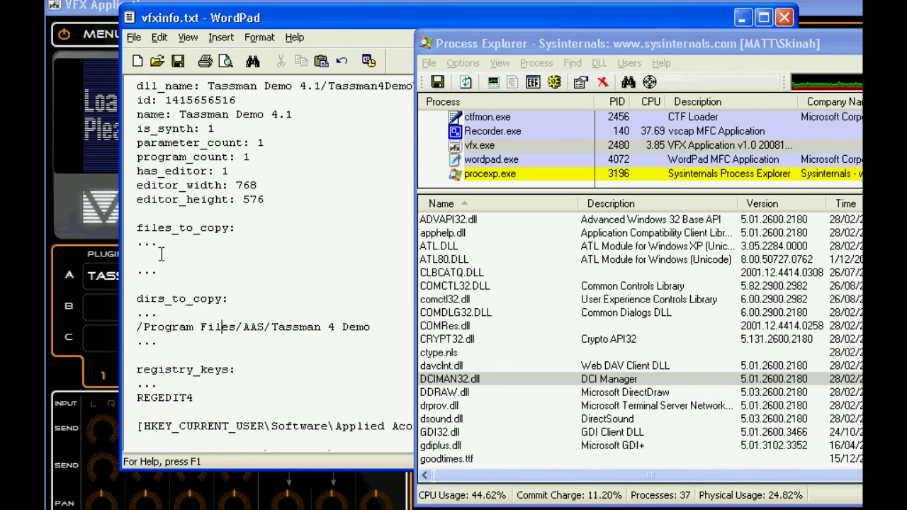
Step: List DCIMAN32.dll and DDRAW.dll on separate lines under files_to_copy in vfxinfo.txt
left_click(169, 262)
type("DCIMAN32.dll")
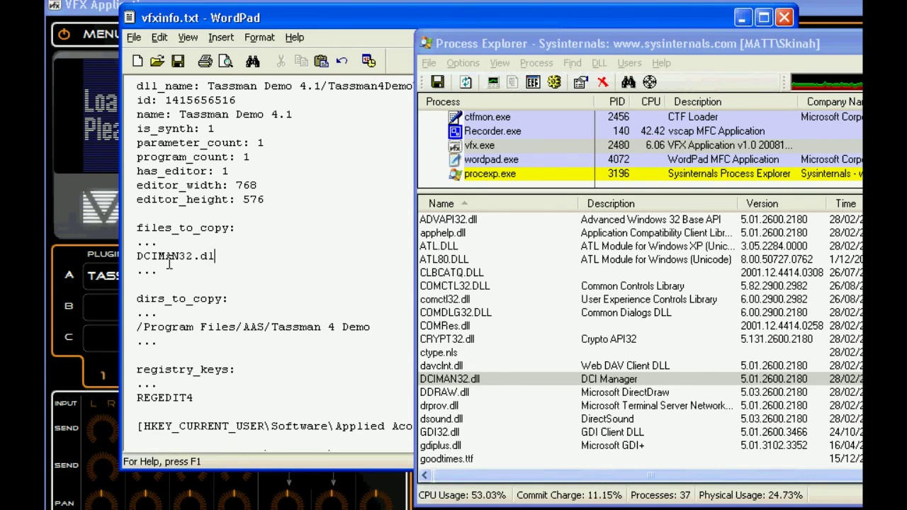
key("Return")
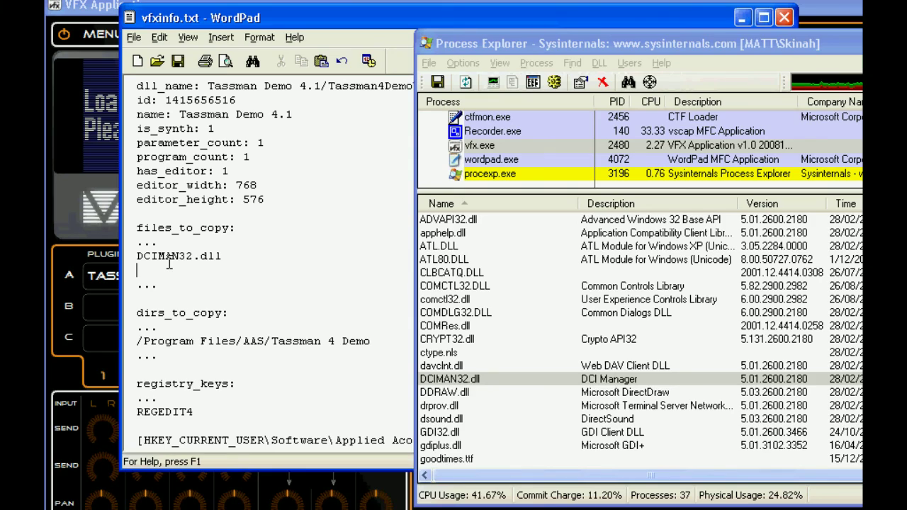
type("DDRAW.dll")
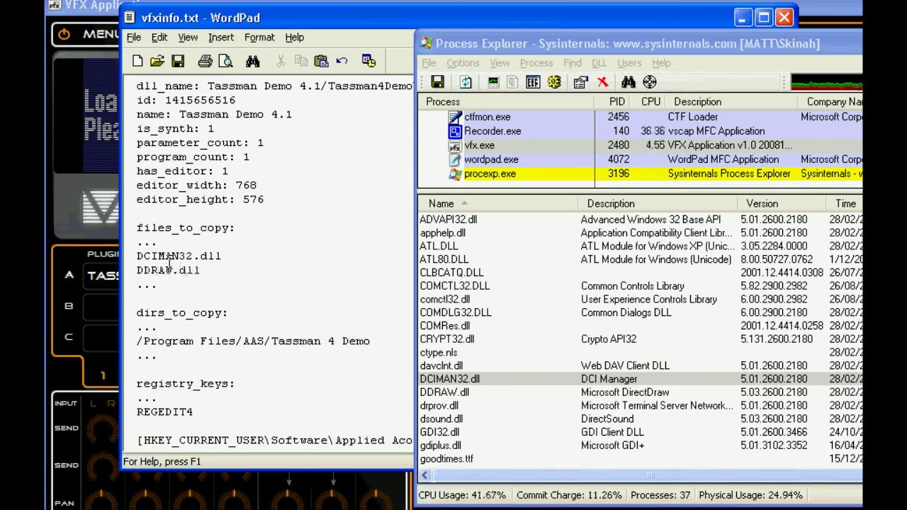
Step: Prefix both DLL names under files_to_copy with the path "/WINDOWS/system32/"
left_click(136, 260)
key("Home")
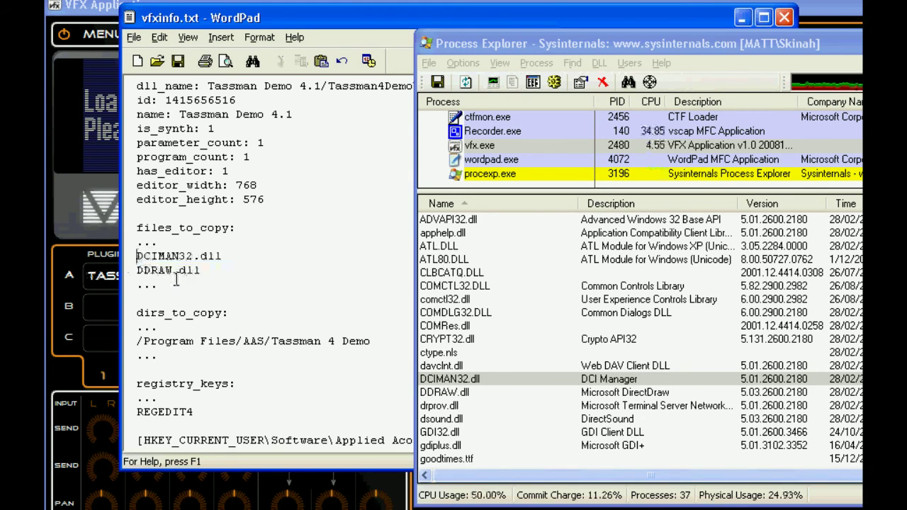
type("/w")
type("indows/s")
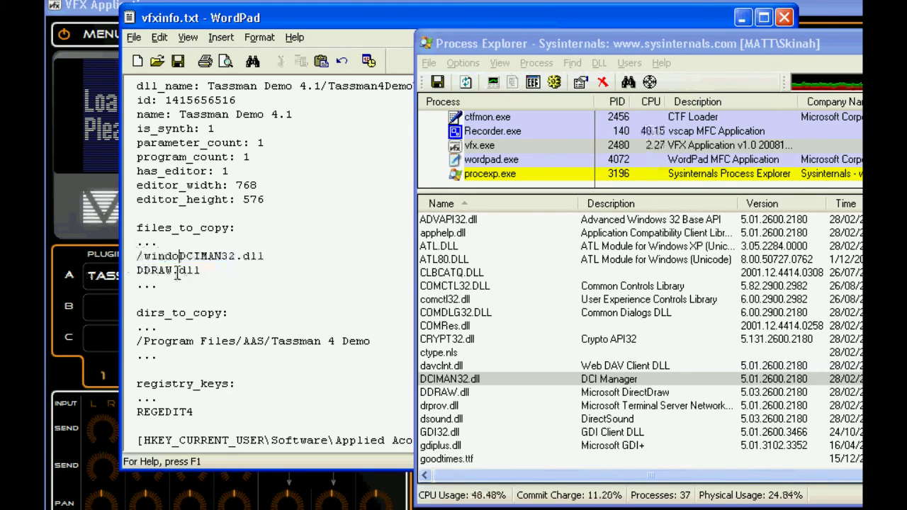
type("ystem32")
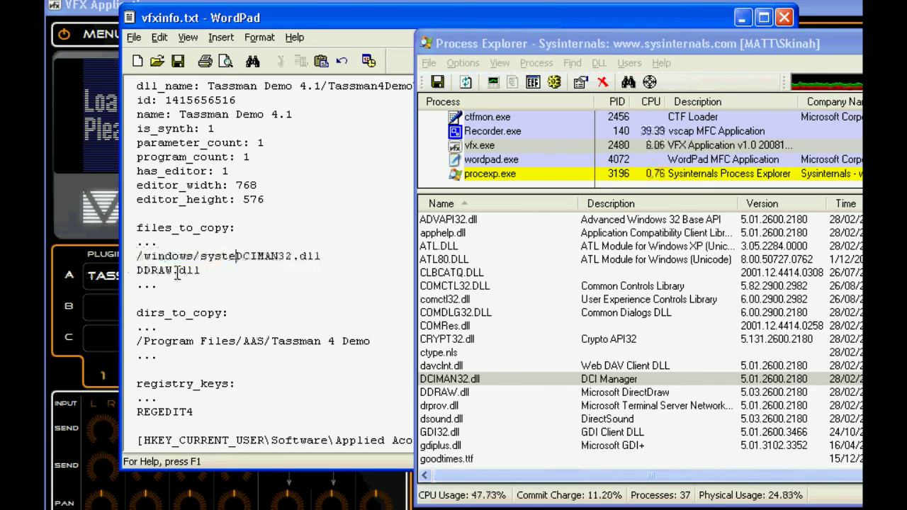
type("/")
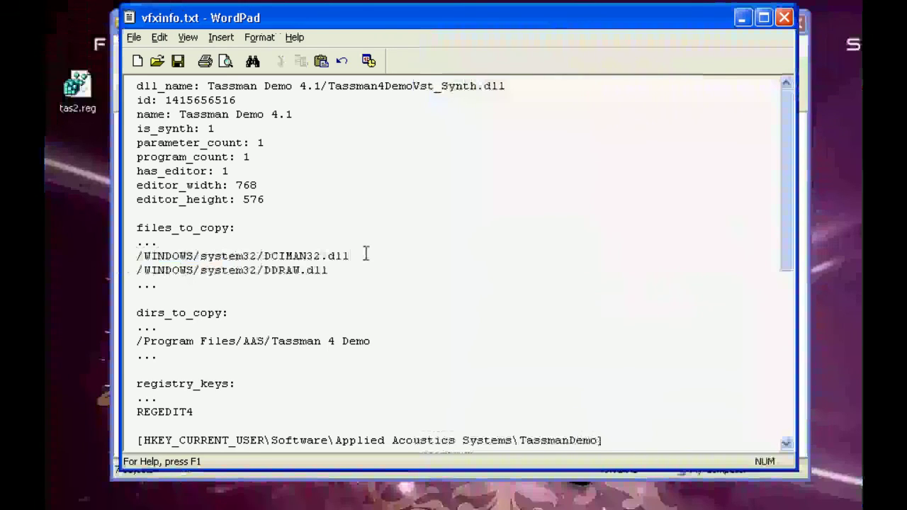
Step: Append the destination ":system32" to the DCIMAN32.dll and DDRAW.dll lines
type(":")
key("Down")
type(":")
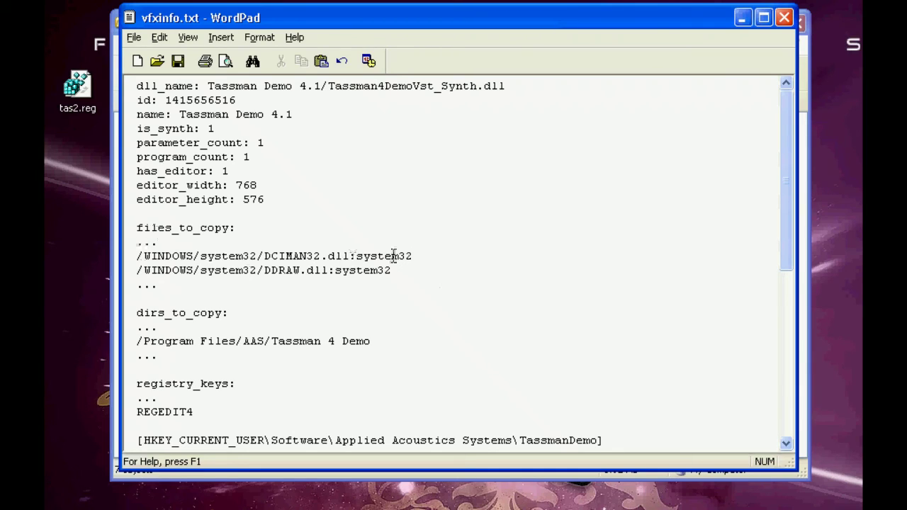
Step: Save a copy of the file as vfxinfo.txt on the desktop and minimize the WordPad window
scroll(180, 62, "down", 4)
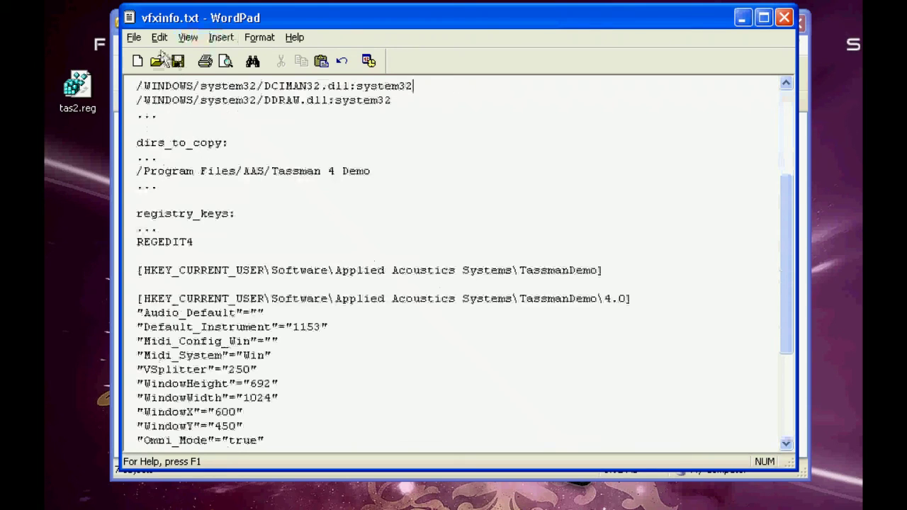
left_click(133, 36)
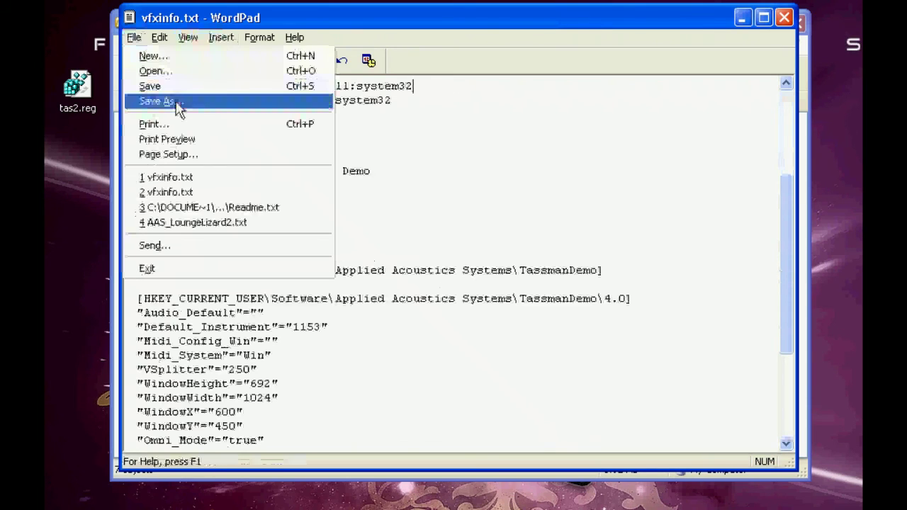
left_click(176, 103)
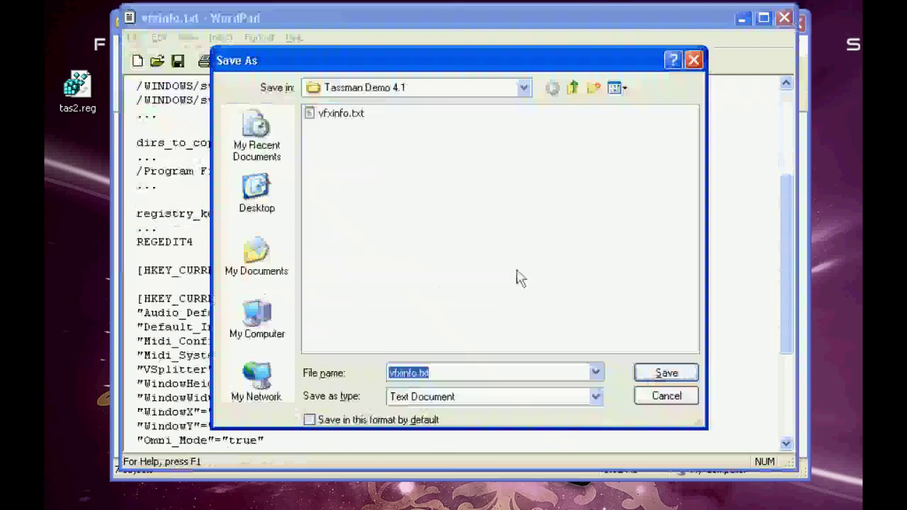
left_click(574, 88)
left_click(574, 88)
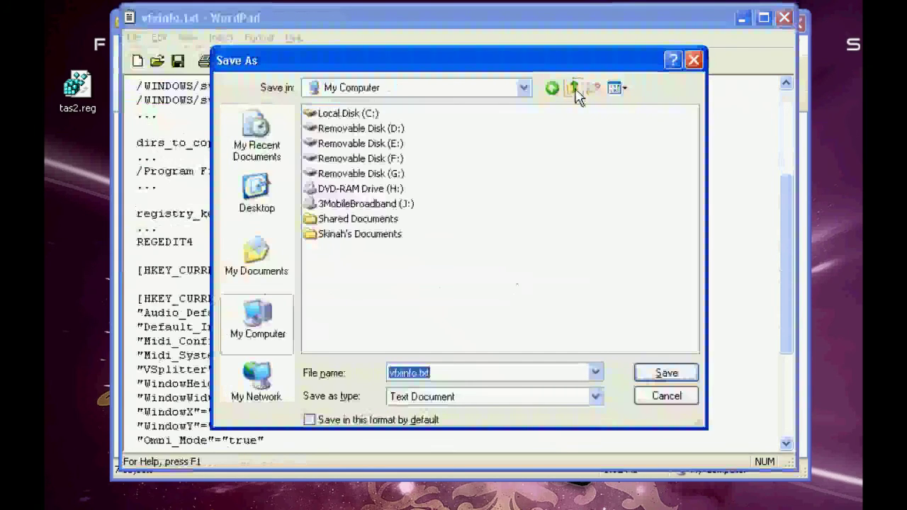
left_click(574, 88)
left_click(666, 372)
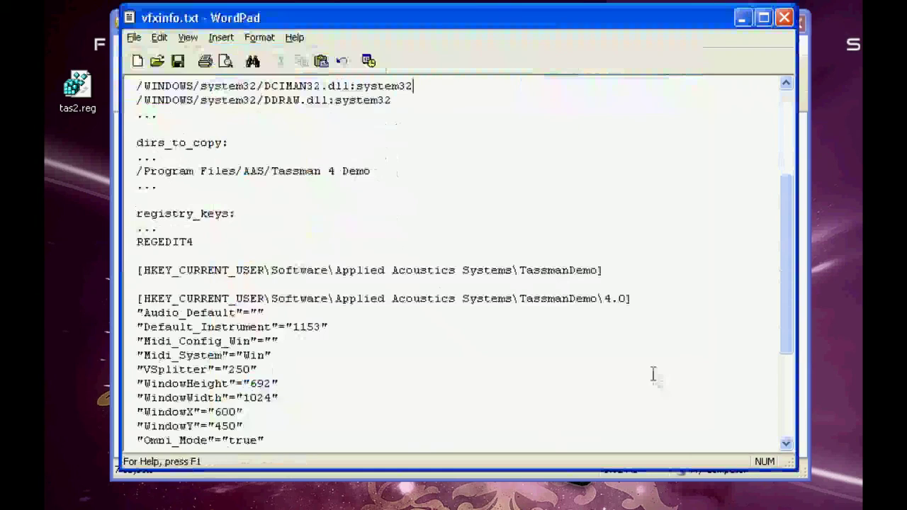
left_click(741, 18)
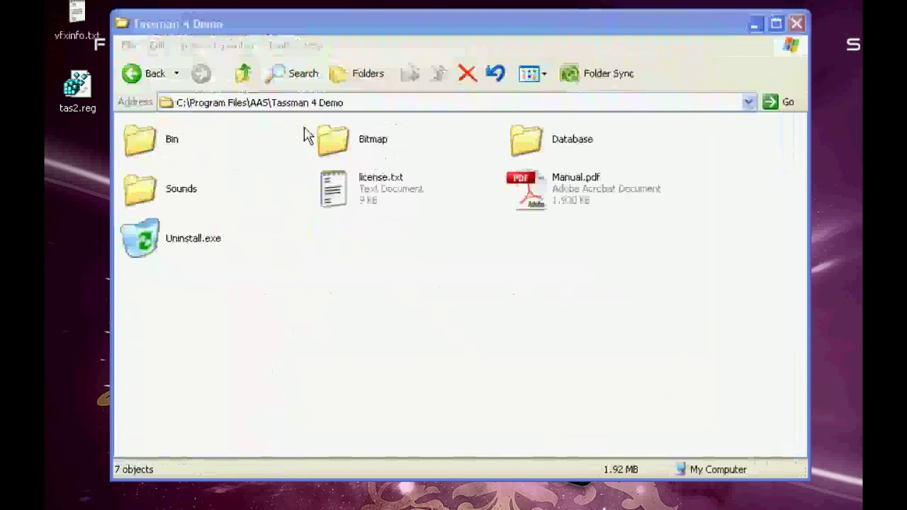
Step: Close the Tassman 4 Demo folder and delete the Tassman Demo 4.1 folder from the vmachine plugs folder
left_click(796, 24)
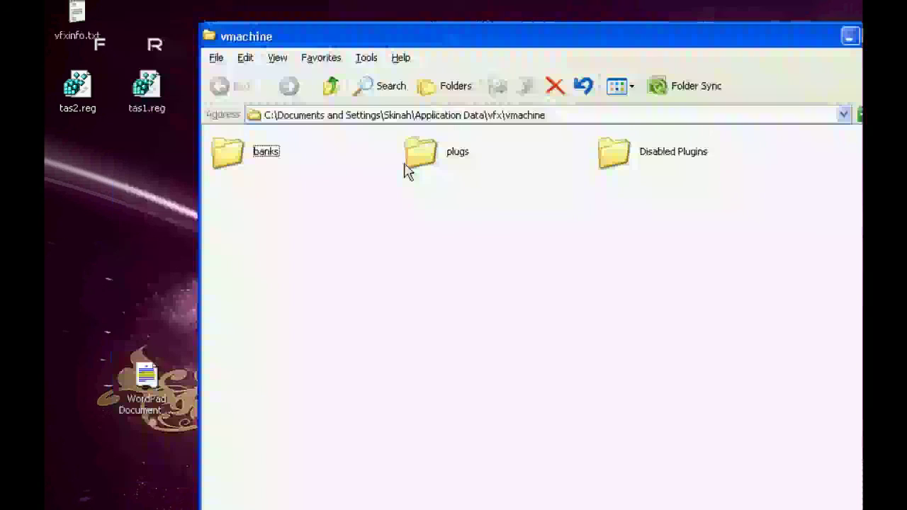
double_click(407, 167)
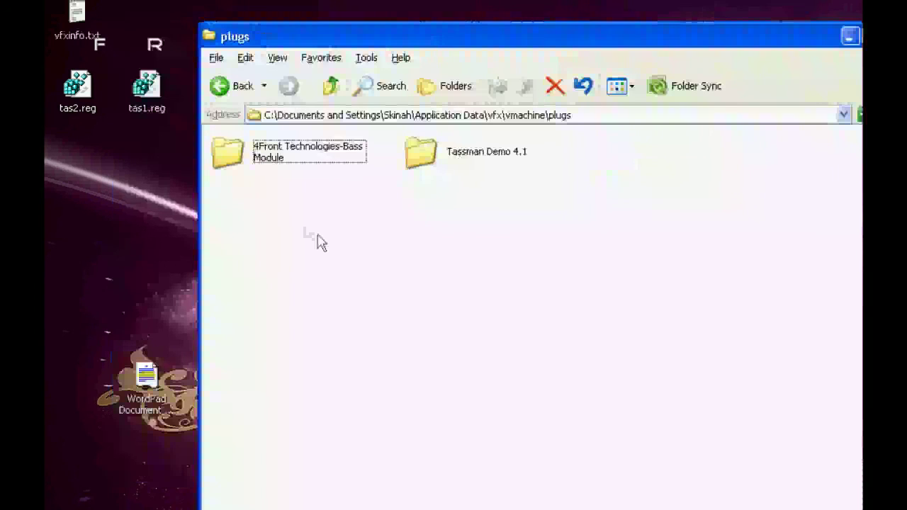
left_click(487, 151)
key("Delete")
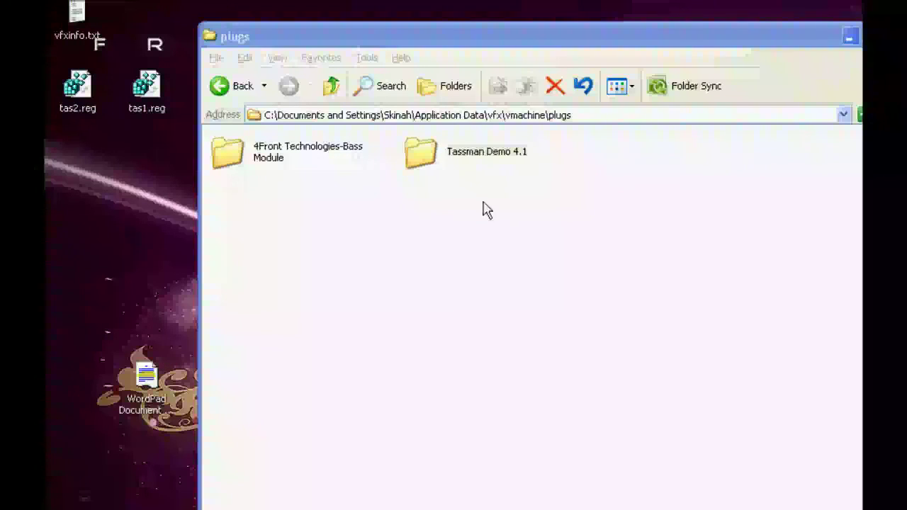
key("Return")
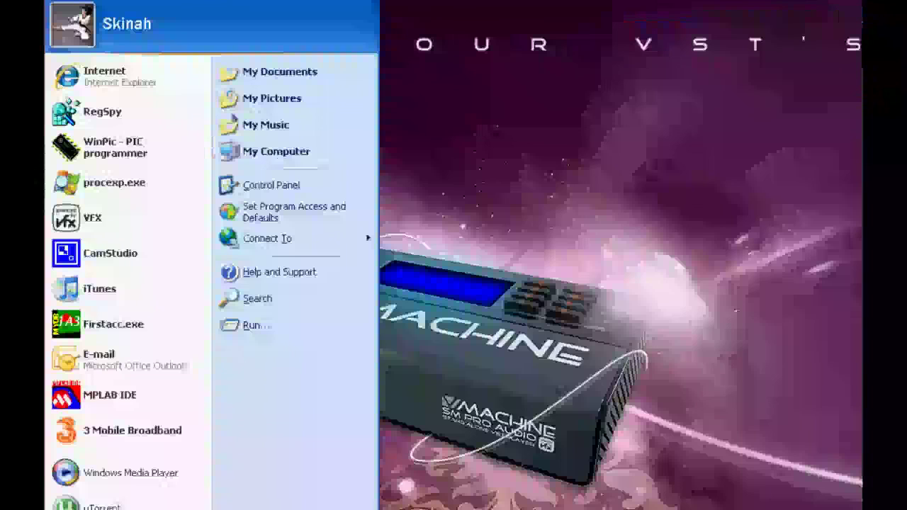
Step: In VFX, start a VST instrument import with Tassman4DemoVst_Synth.dll from C:\Program Files\AAS\Tassman 4 Demo\Bin
left_click(67, 221)
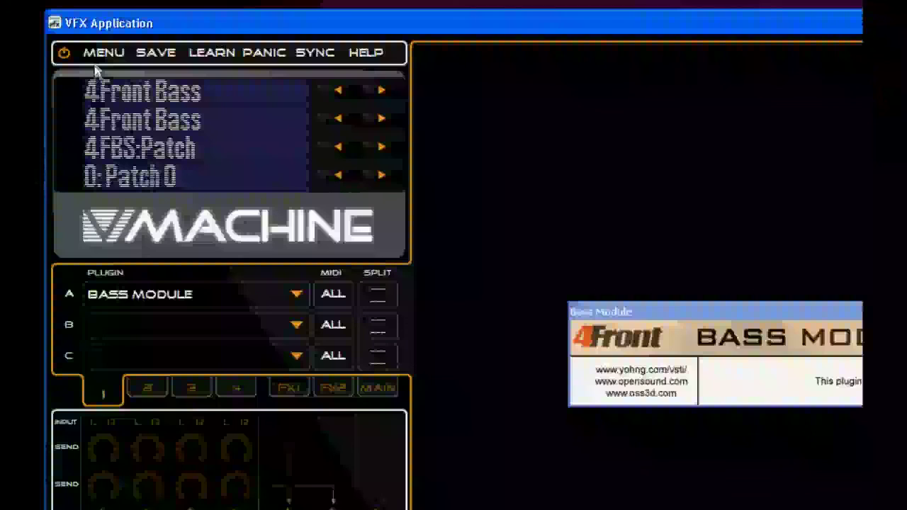
left_click(101, 54)
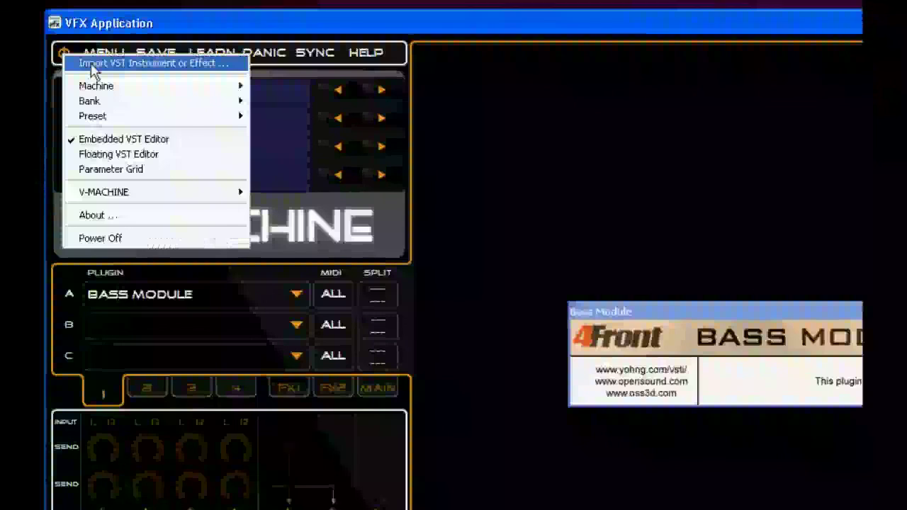
left_click(94, 65)
left_click(358, 77)
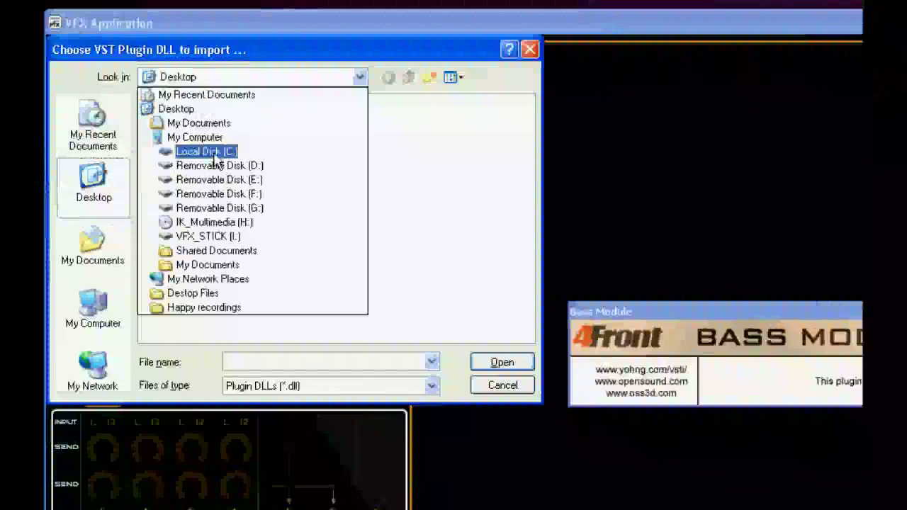
left_click(212, 152)
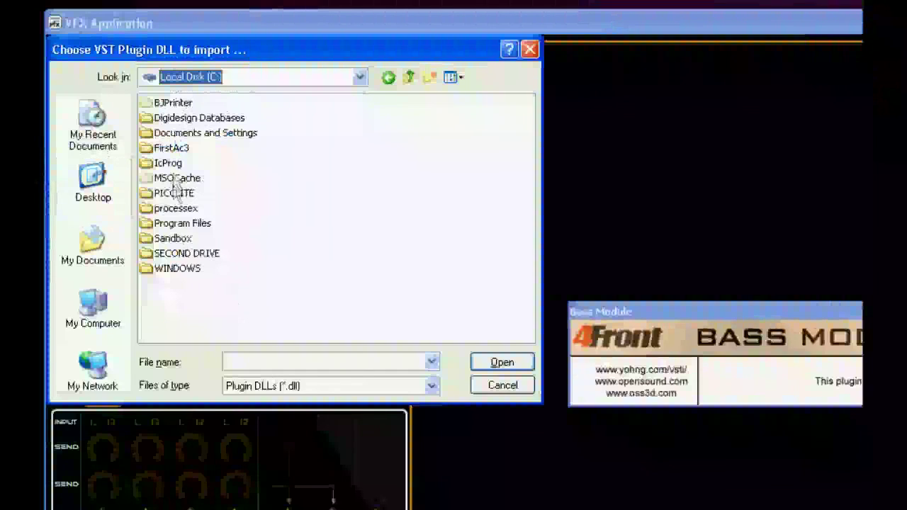
double_click(169, 223)
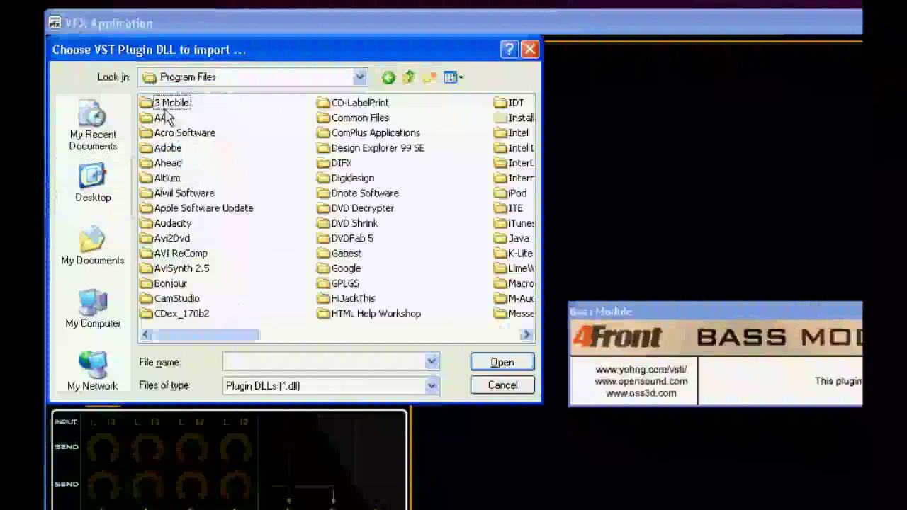
double_click(167, 119)
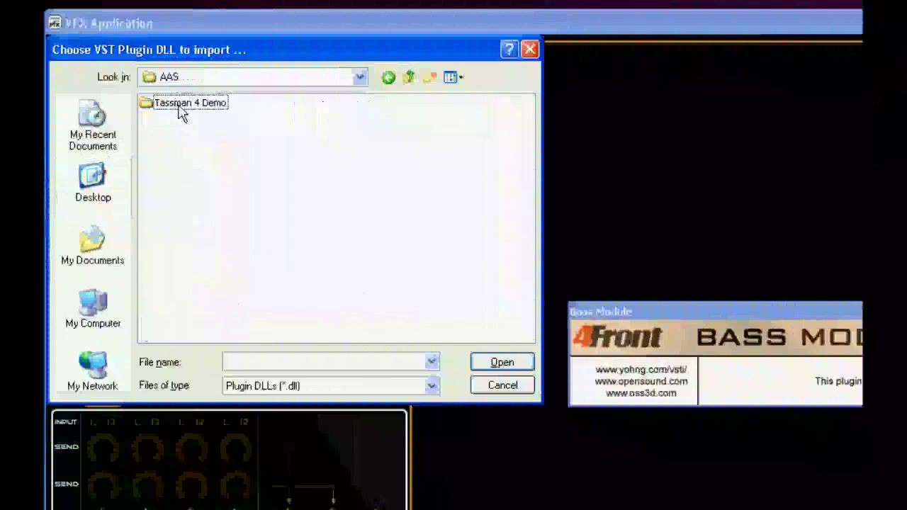
double_click(182, 106)
double_click(160, 106)
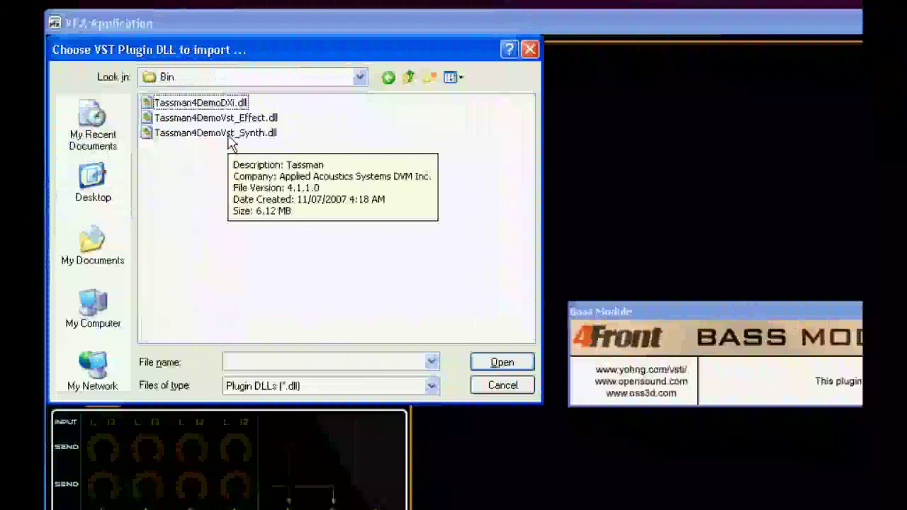
double_click(228, 134)
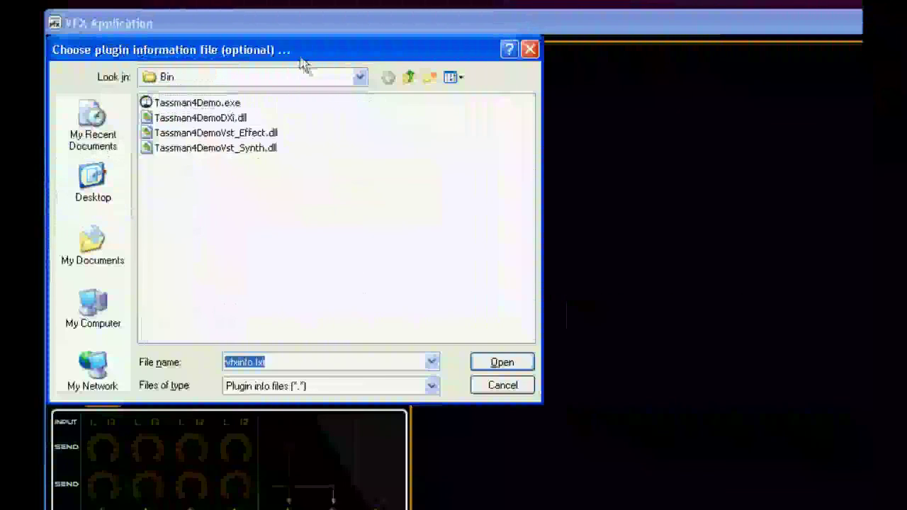
Step: Choose vfxinfo.txt on the desktop as the plugin information file for the import
left_click(277, 76)
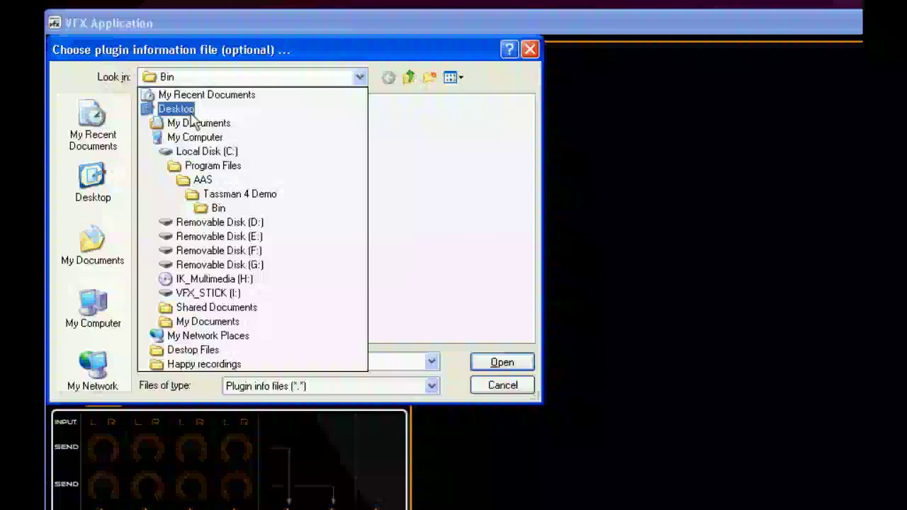
left_click(191, 113)
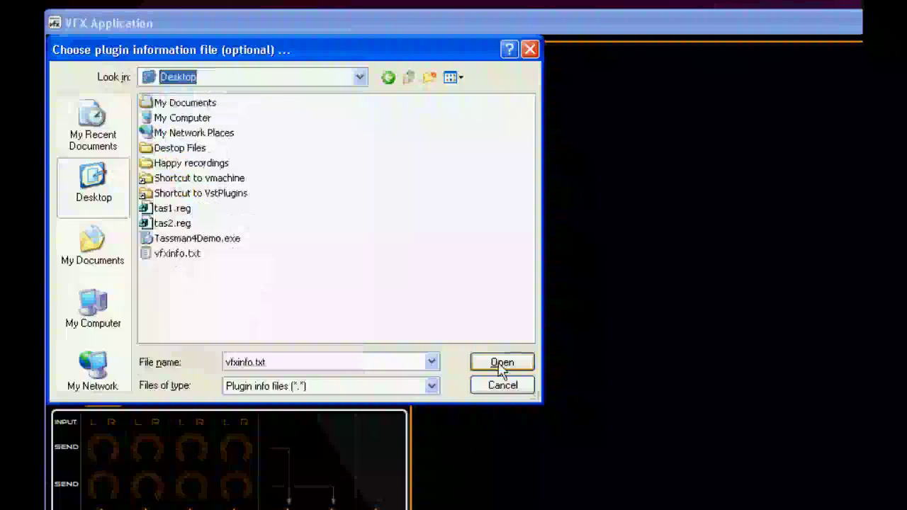
left_click(500, 364)
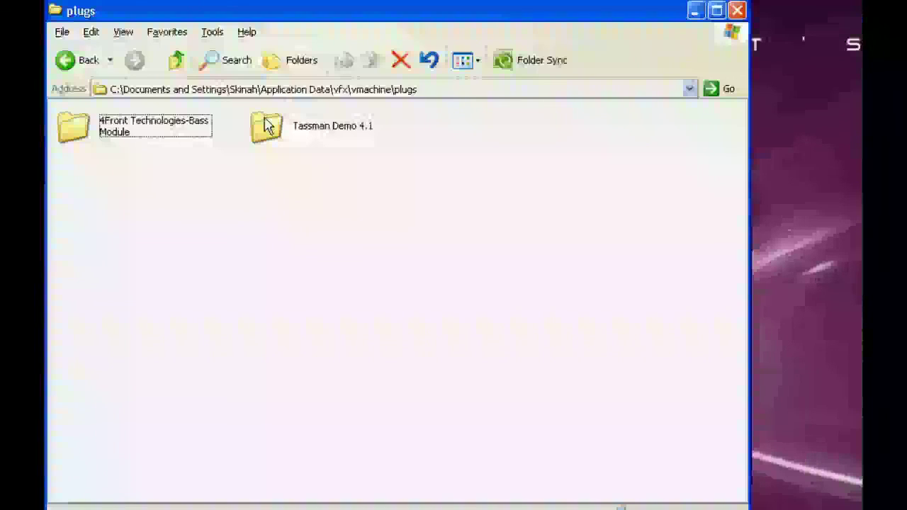
Step: Inspect the imported Tassman Demo 4.1 folder in plugs and the contents of its system32 subfolder
mouse_move(276, 137)
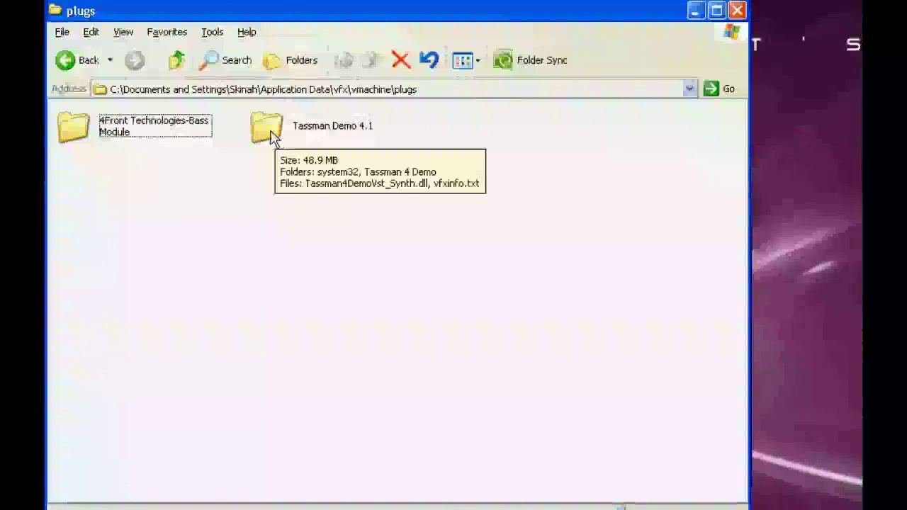
double_click(275, 138)
mouse_move(76, 178)
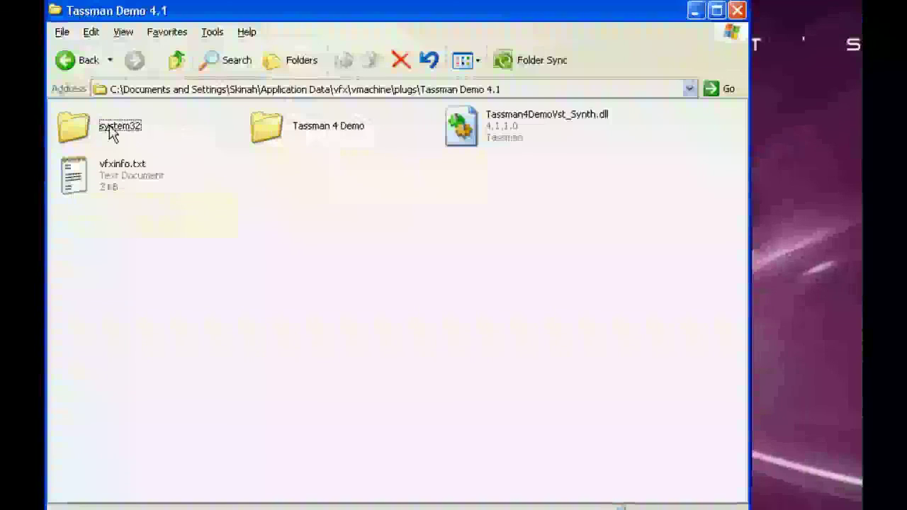
double_click(112, 136)
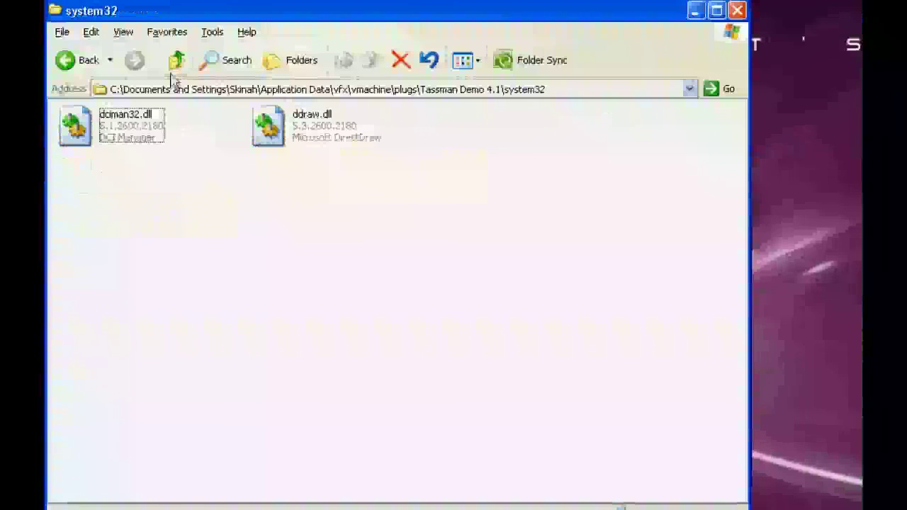
Step: Open vfxinfo.txt from the imported Tassman Demo 4.1 folder and check its files_to_copy entries
left_click(176, 63)
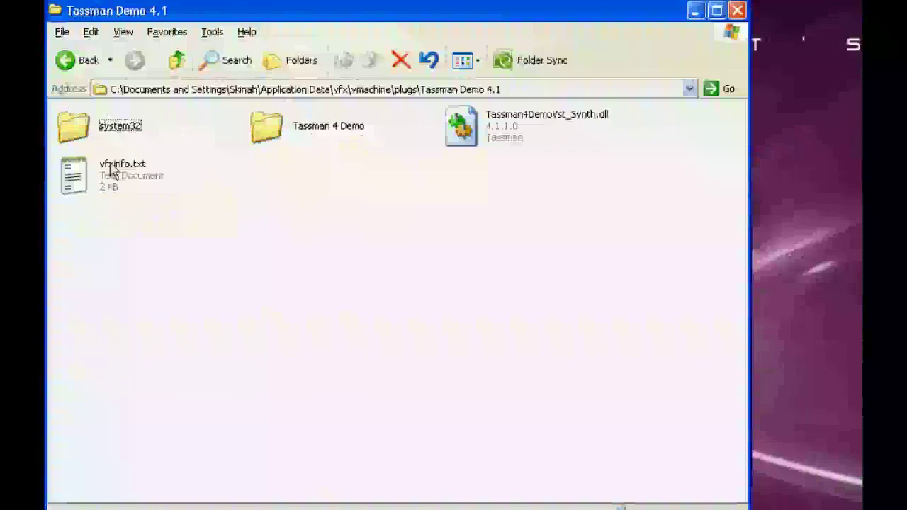
double_click(111, 170)
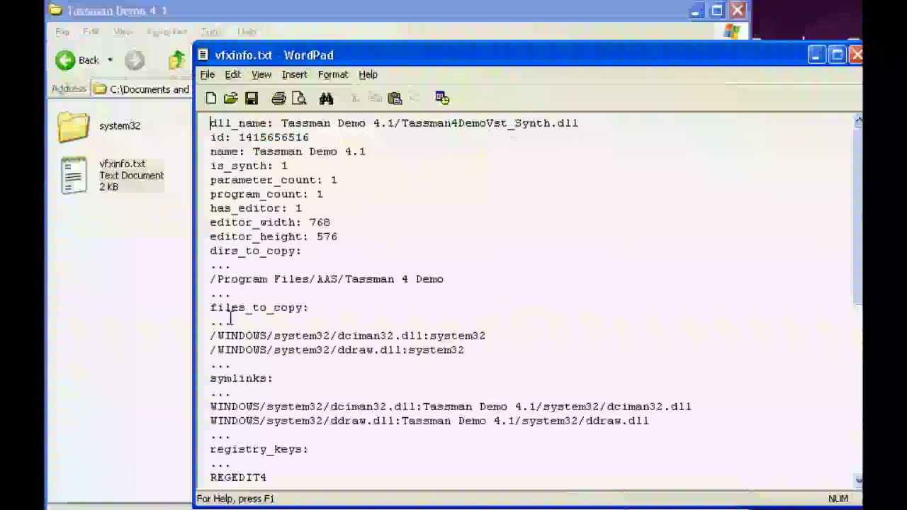
left_click(253, 336)
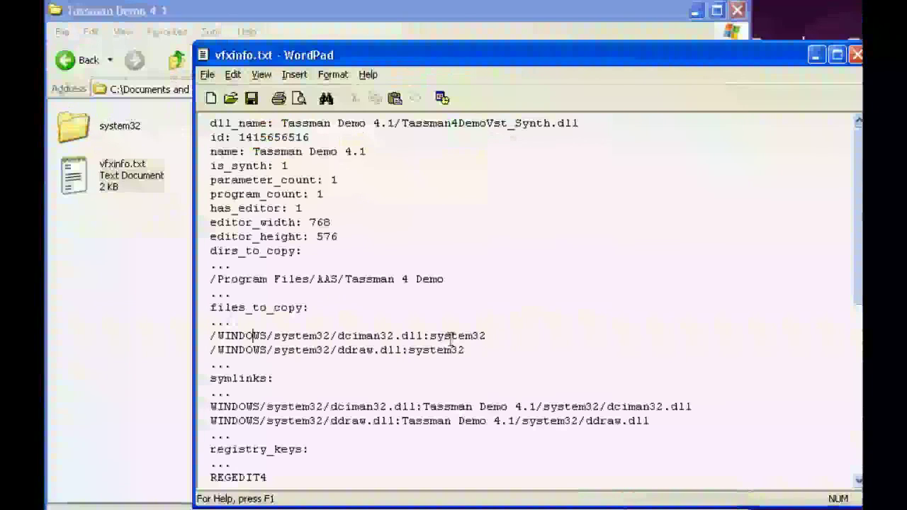